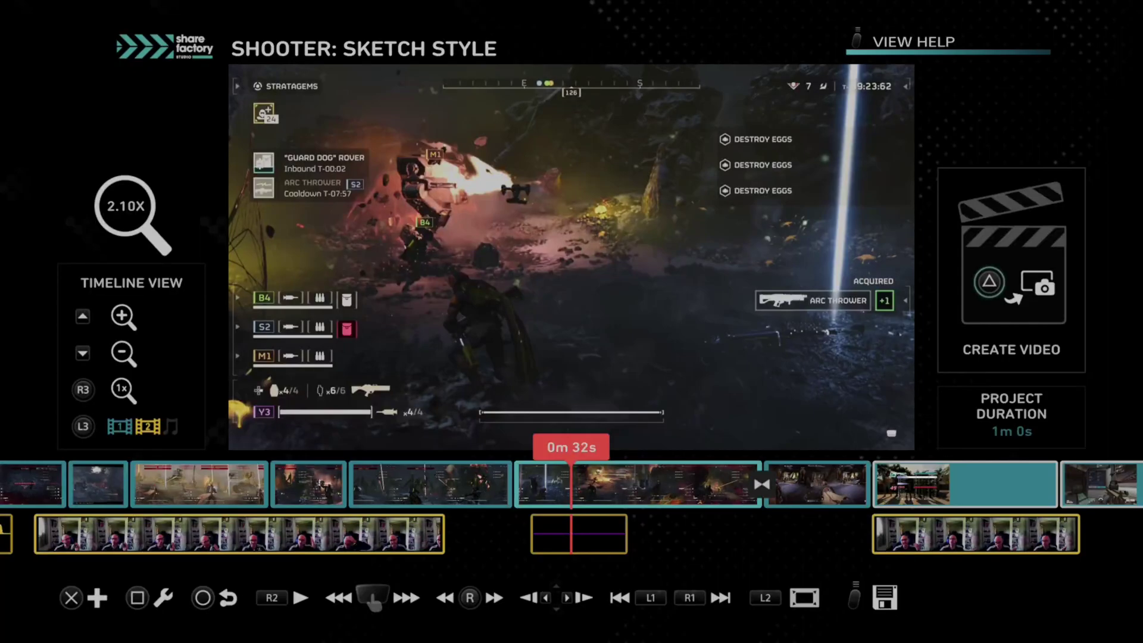
Review the clips in the Shooter: Sketch Style project by scrubbing from its beginning to the final screenshots.
scroll(571, 507, left, 15)
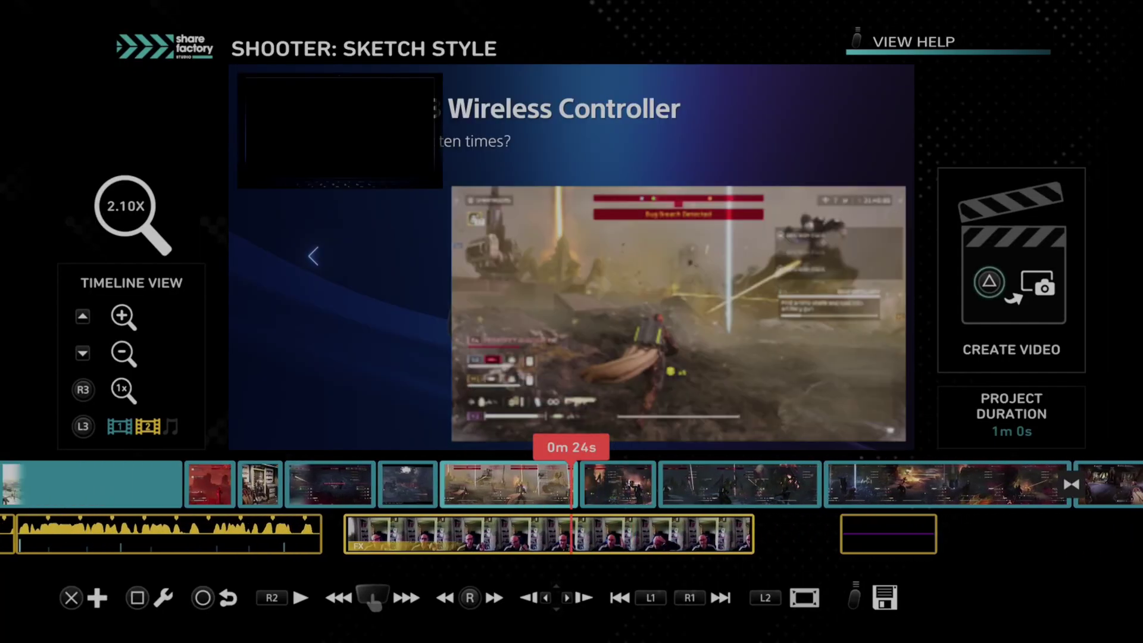
key(Left)
key(Left)
key(Left)
key(Left)
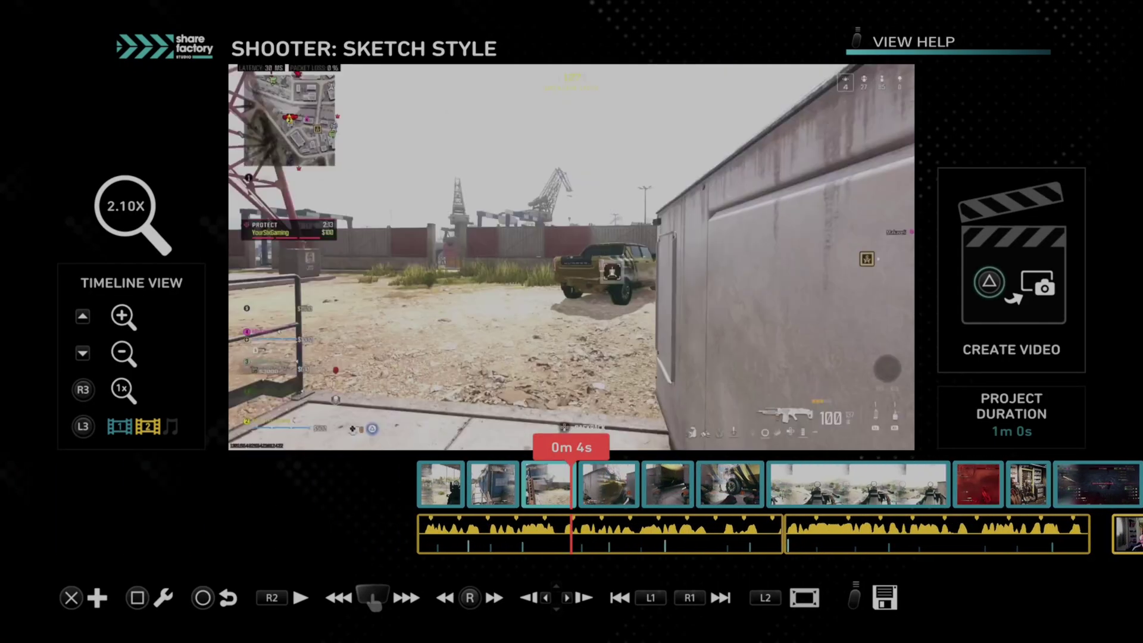
key(Right)
key(Right)
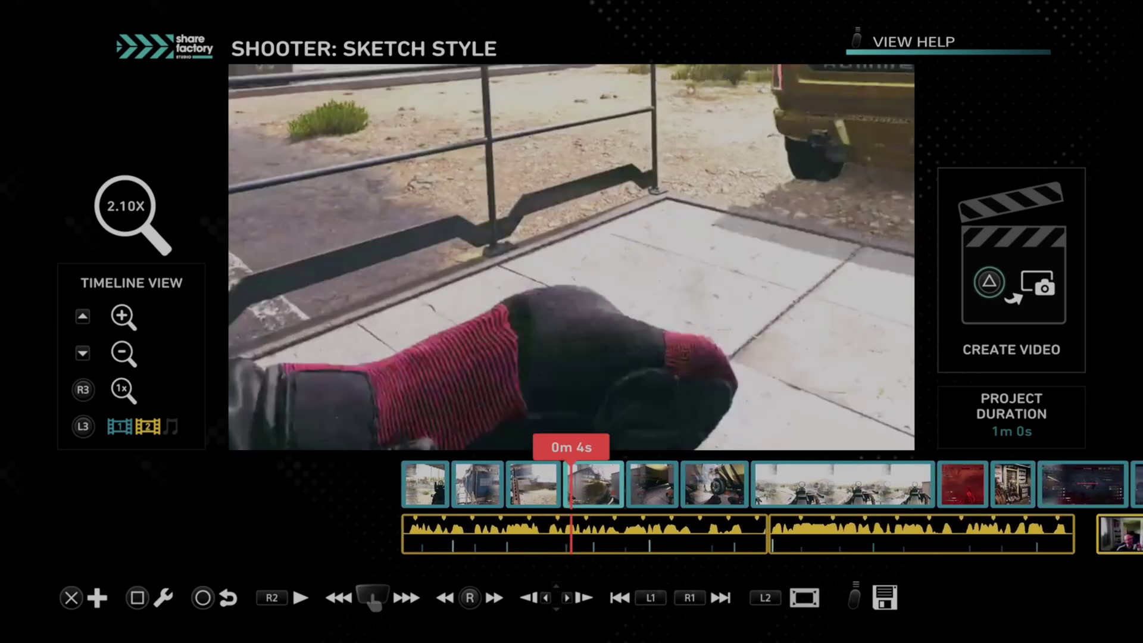
scroll(572, 506, right, 5)
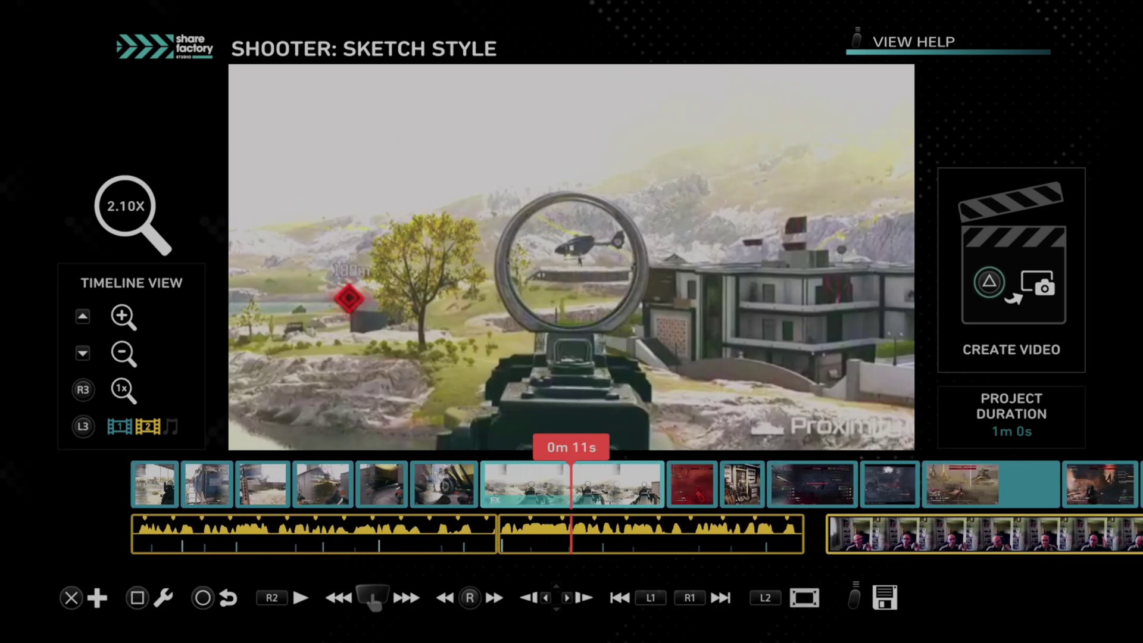
key(Right)
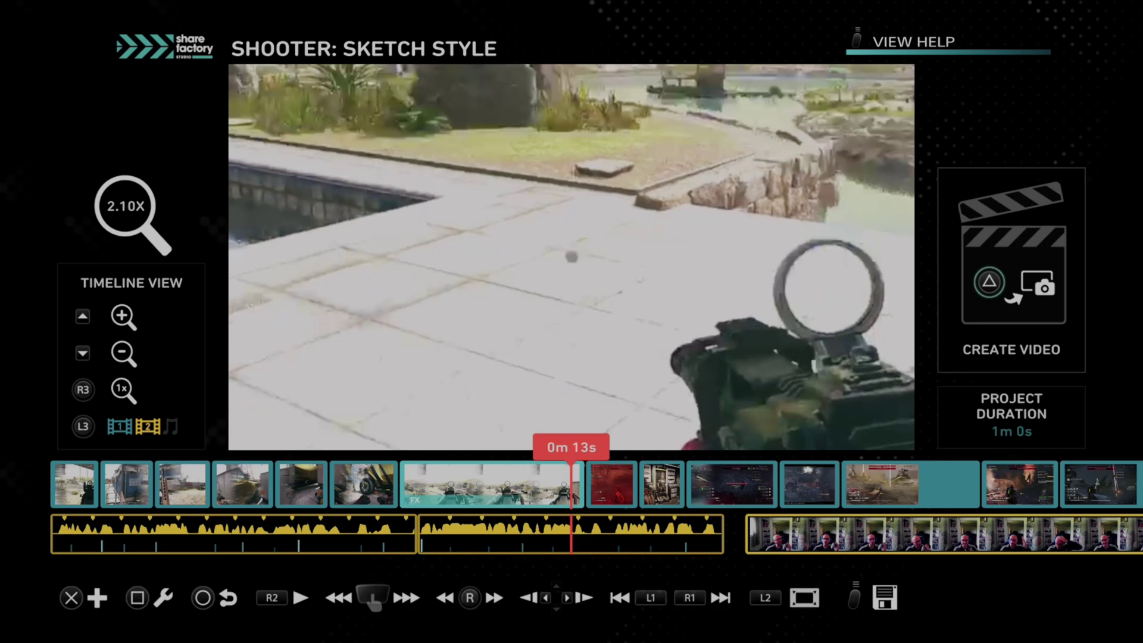
key(Right)
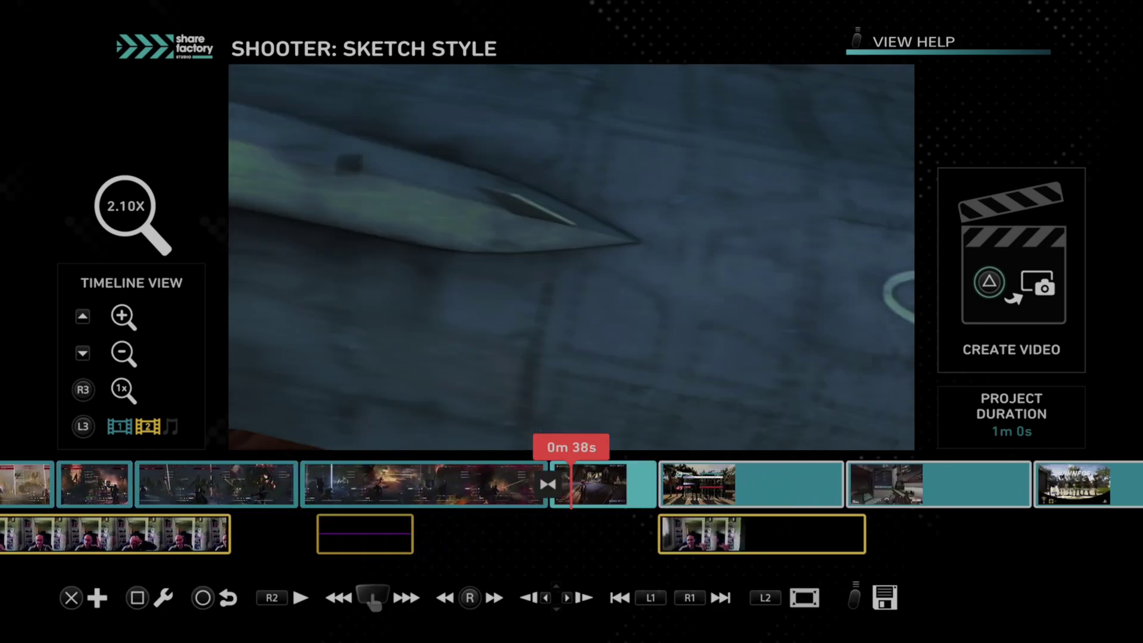
key(Right)
key(Right)
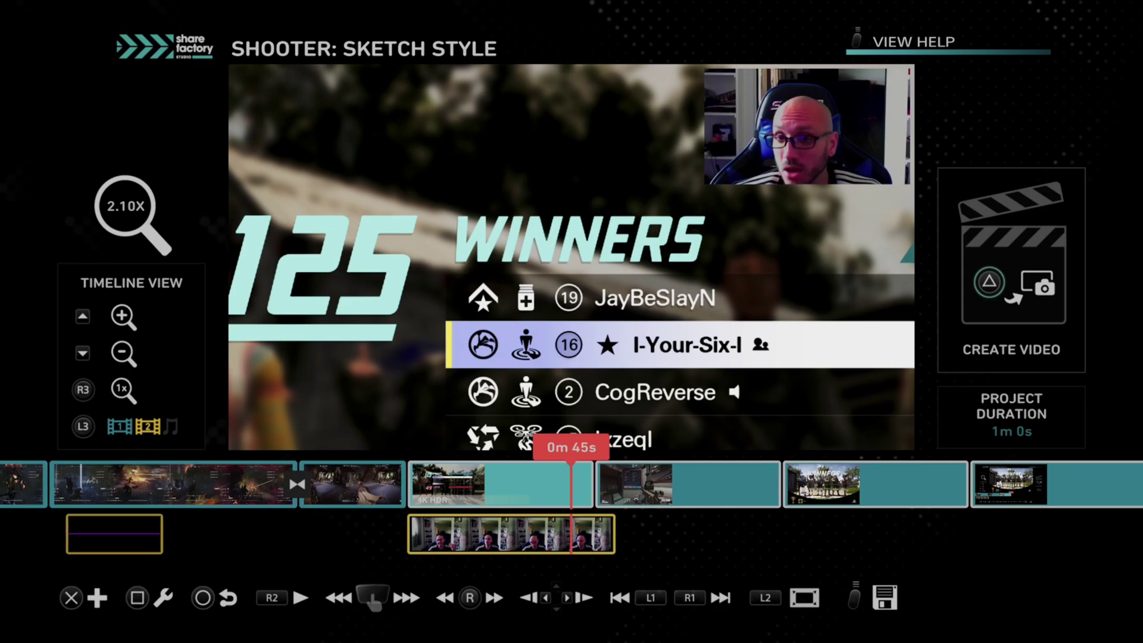
key(Right)
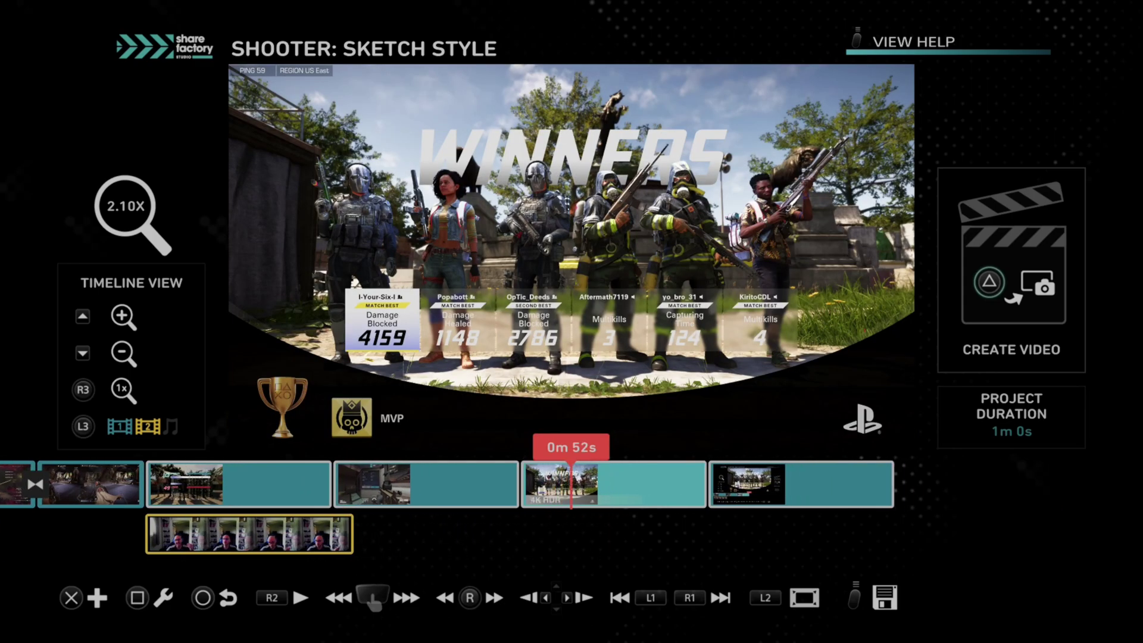
key(Right)
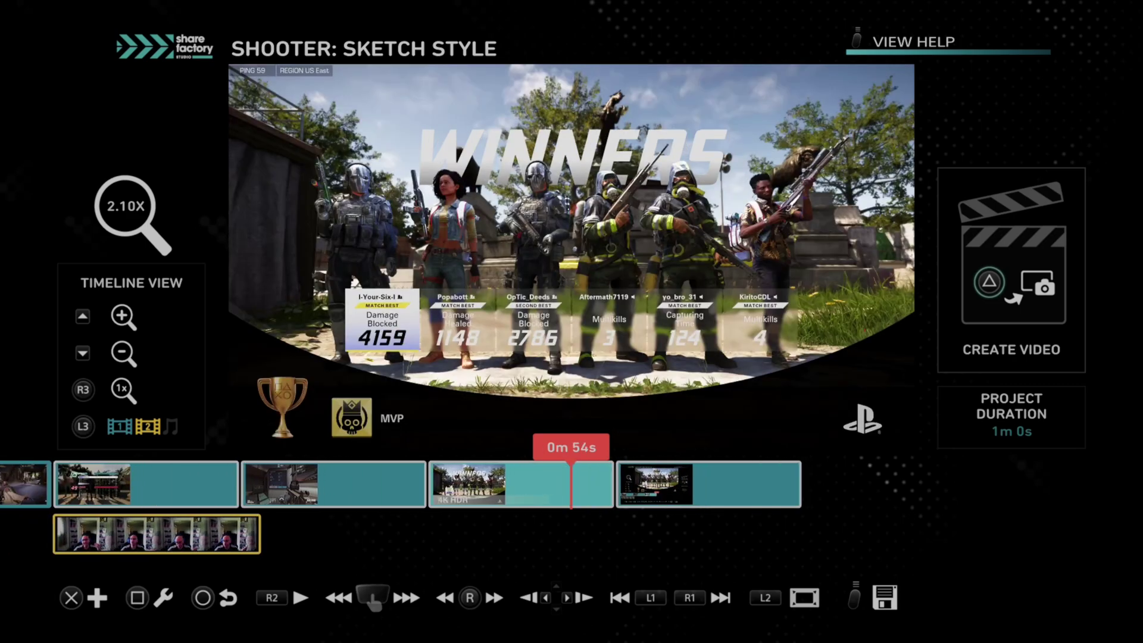
key(x)
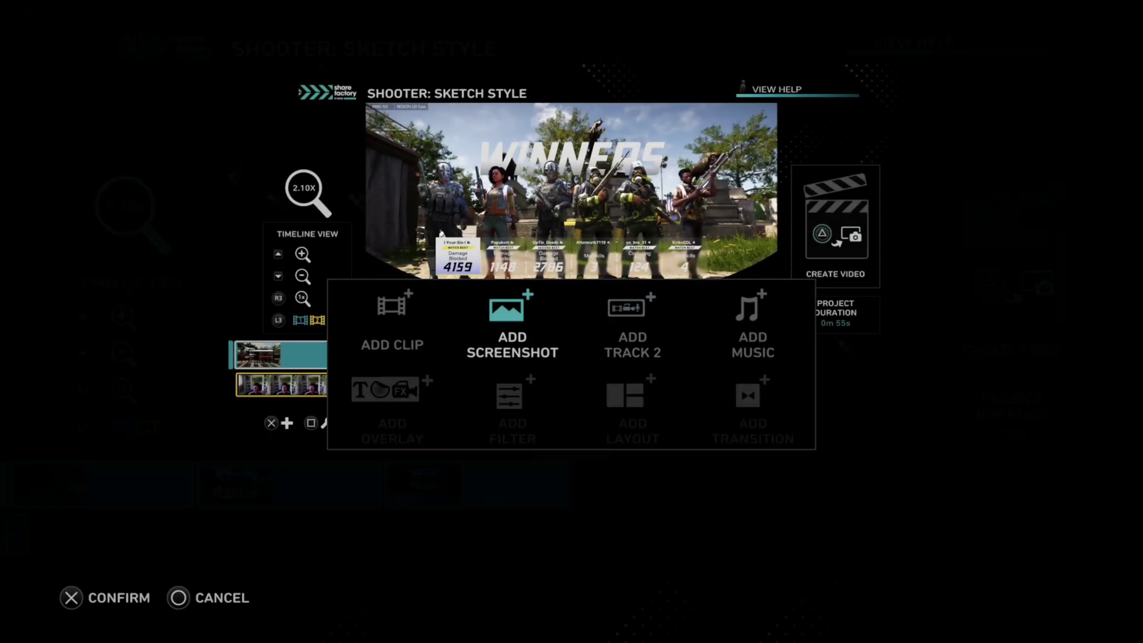
key(Return)
key(Down)
key(Right)
key(Down)
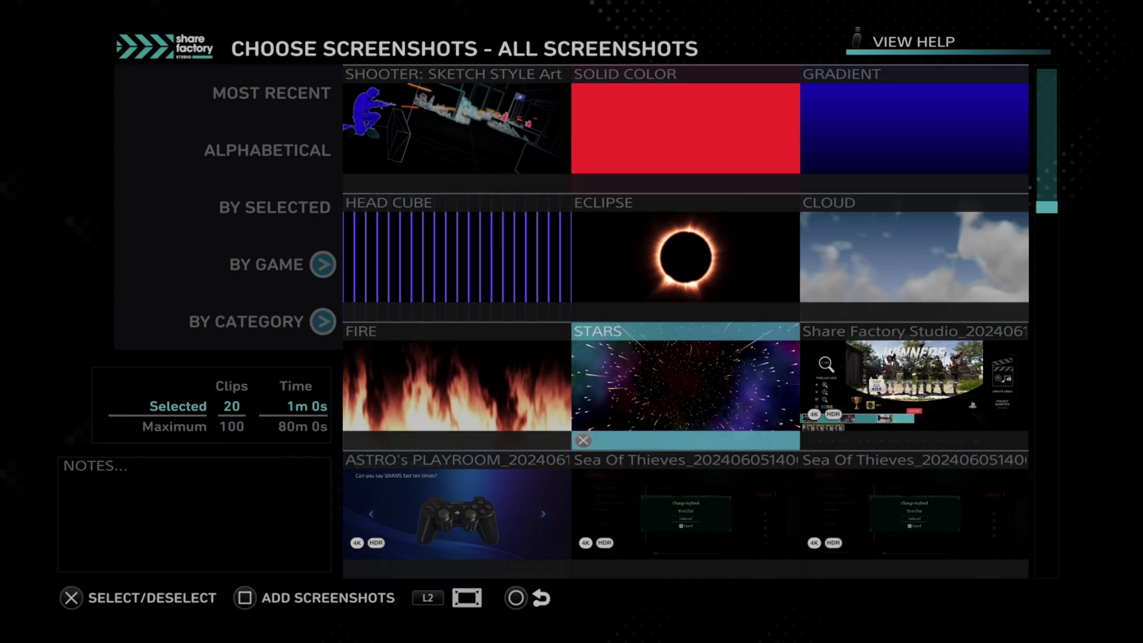
key(Right)
key(Down)
key(Down)
key(Down)
key(Up)
key(Left)
key(Left)
key(Down)
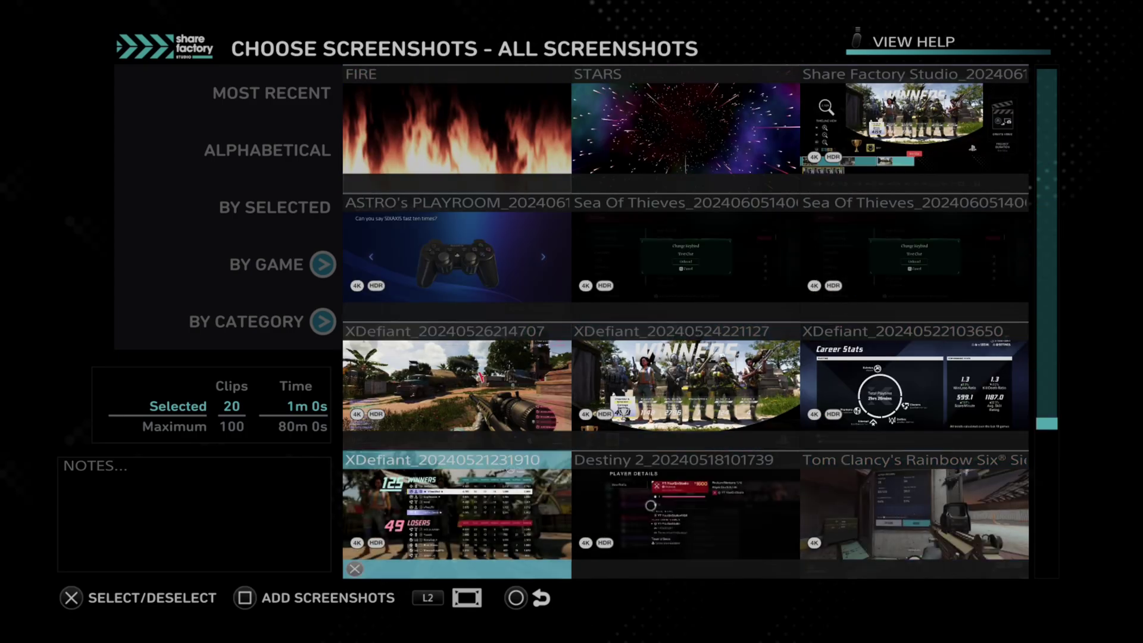
key(Return)
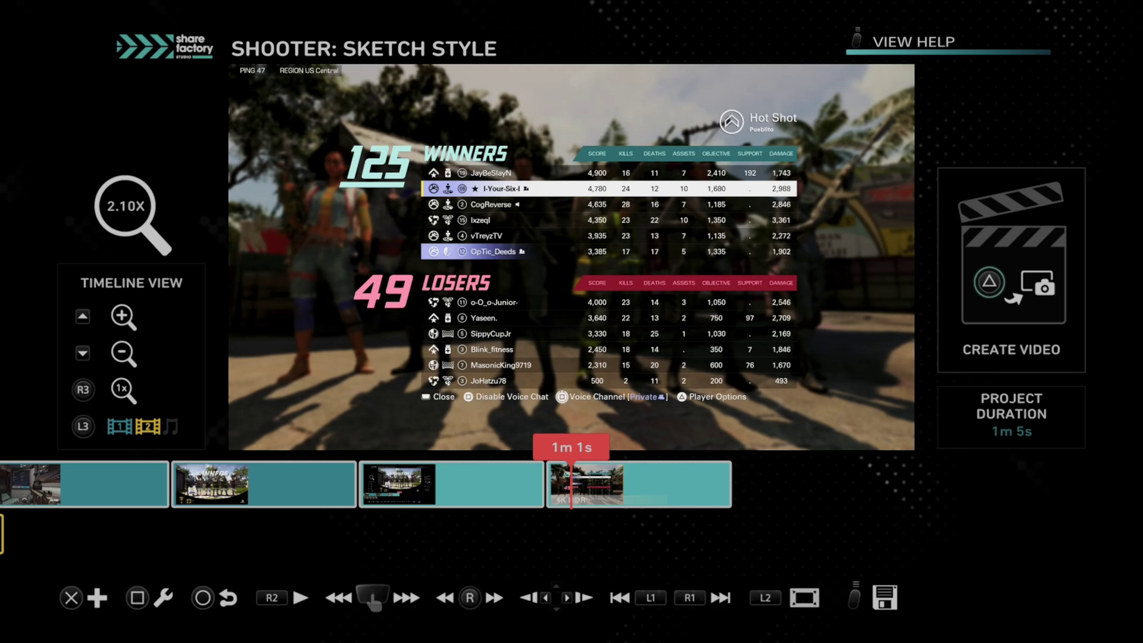
Start a new console screen recording of the editing session.
key(Print)
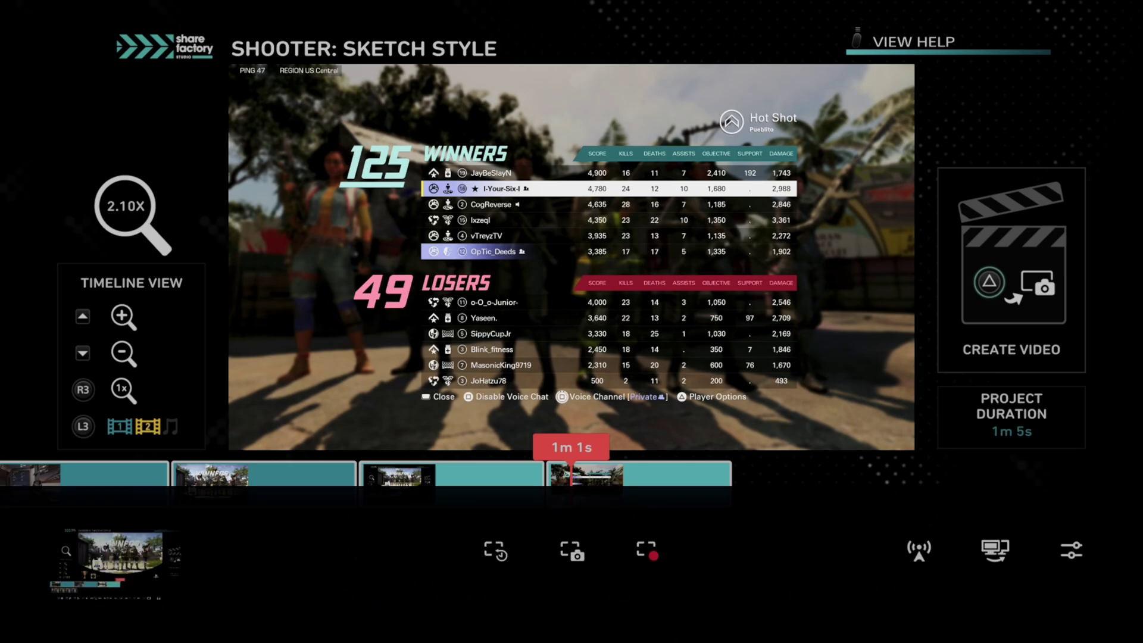
key(Left)
key(Right)
key(Right)
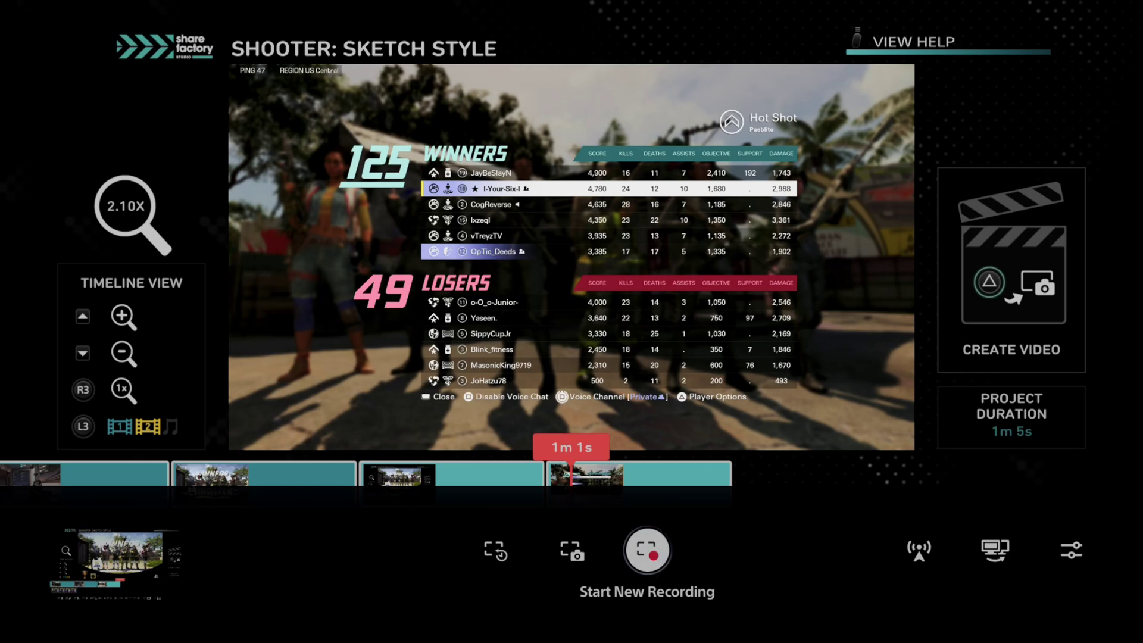
key(Escape)
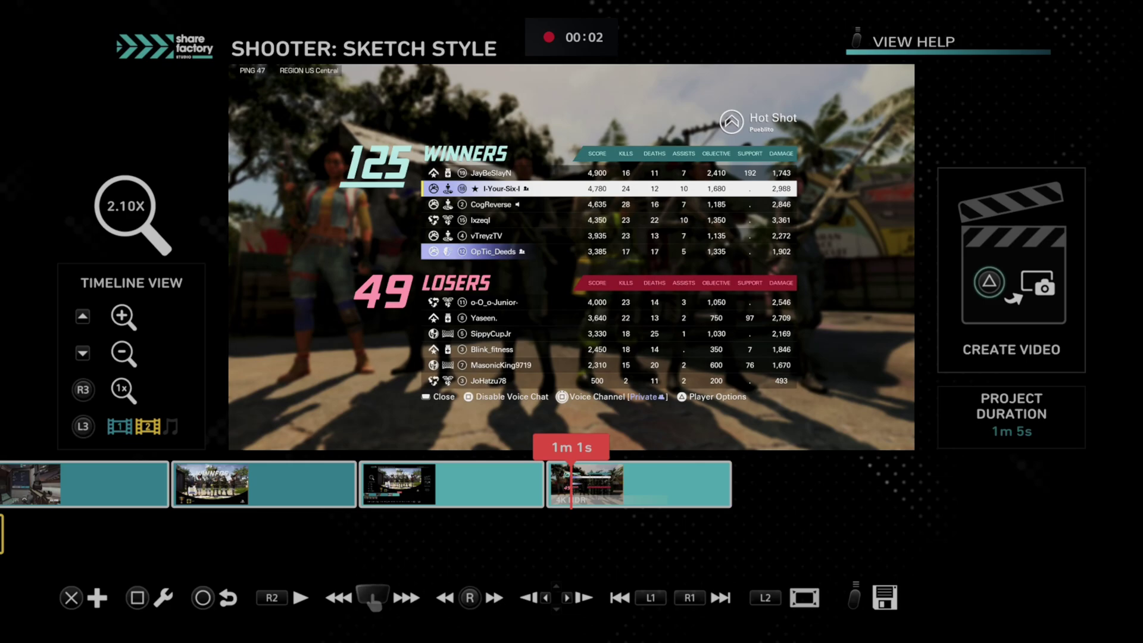
Open Pan & Zoom on the scoreboard screenshot and enlarge it to about 244%.
key(Return)
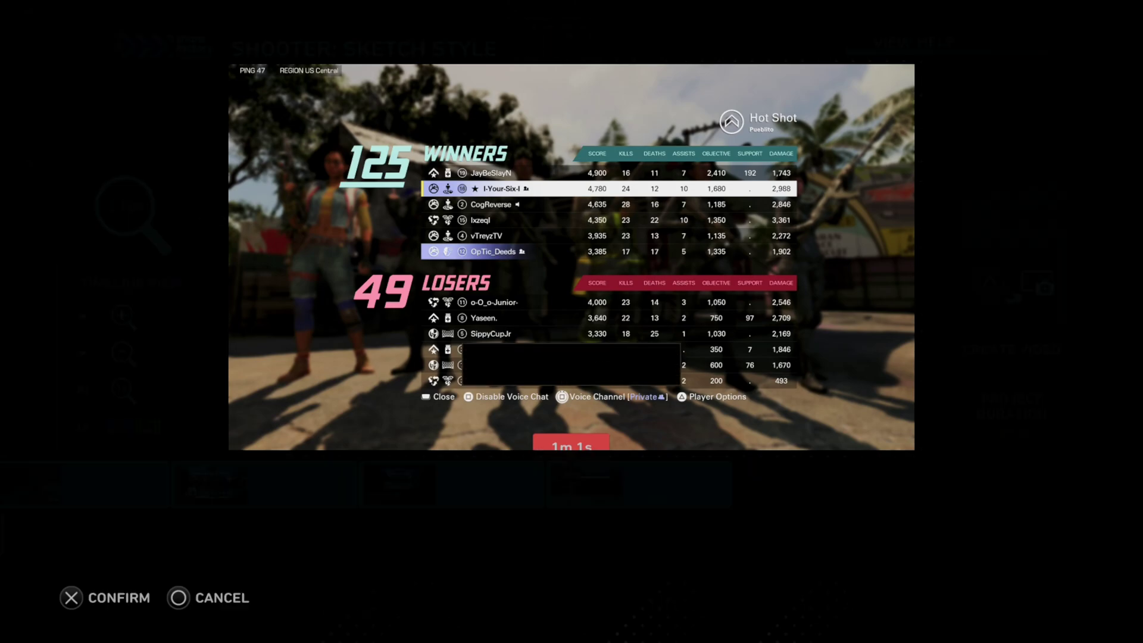
key(Up)
key(Right)
key(Right)
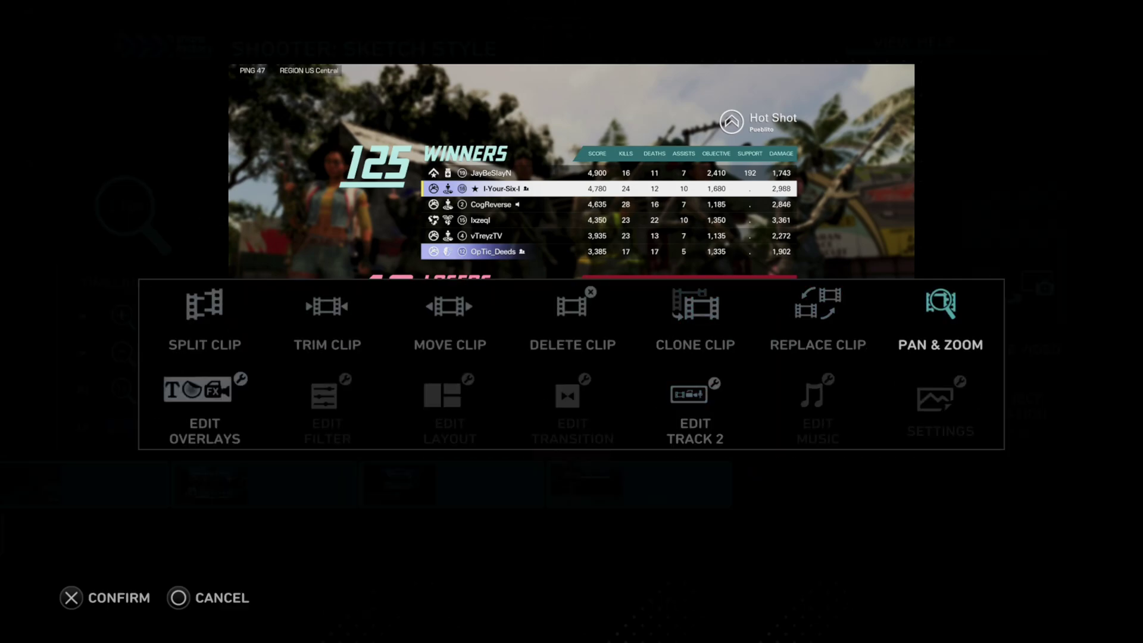
key(Return)
key(Right)
key(Right)
key(Right)
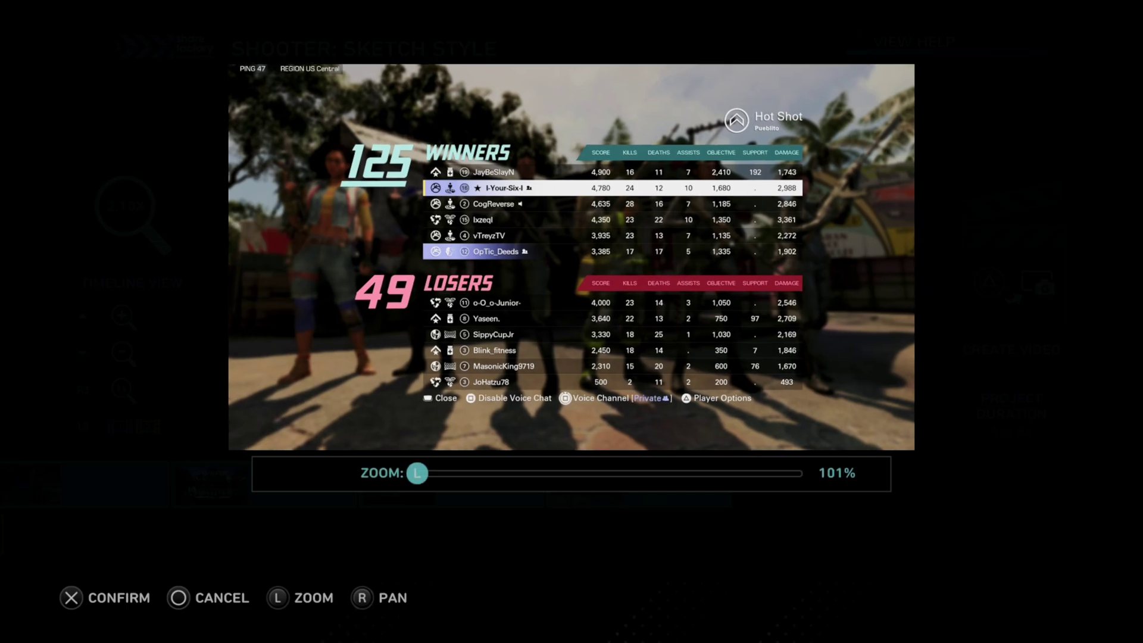
key(Right)
key(Right)
key(Right)
key(Right)
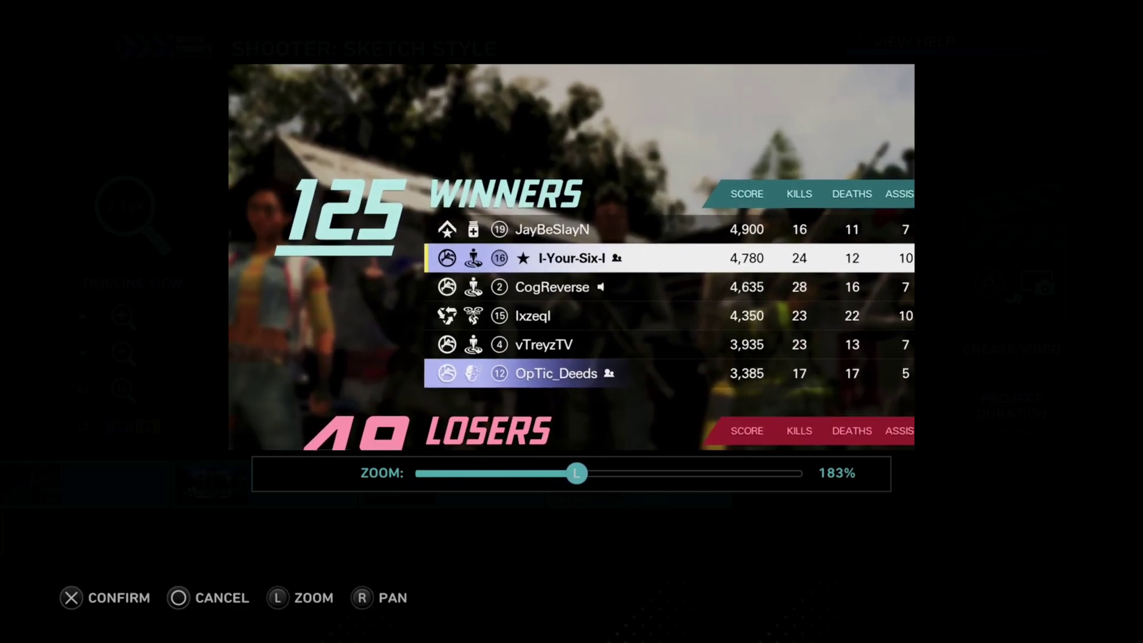
key(Right)
key(Right)
key(Right)
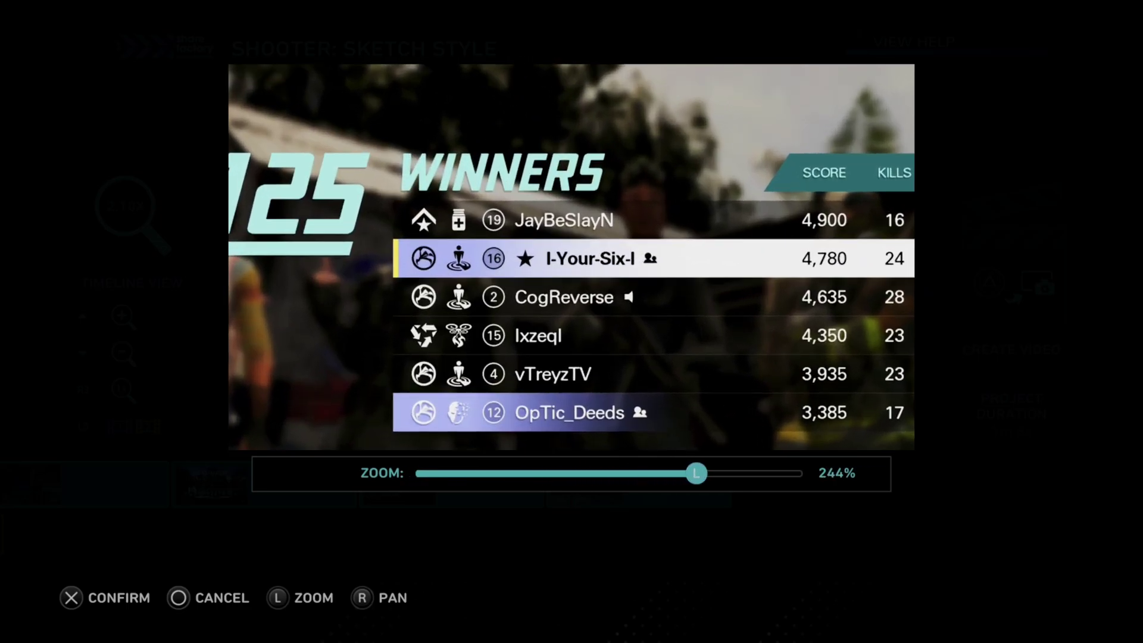
Pan to the winners' score-to-damage columns, raise the zoom to 300% and apply the framing.
scroll(571, 257, right, 5)
key(Right)
key(Right)
key(Right)
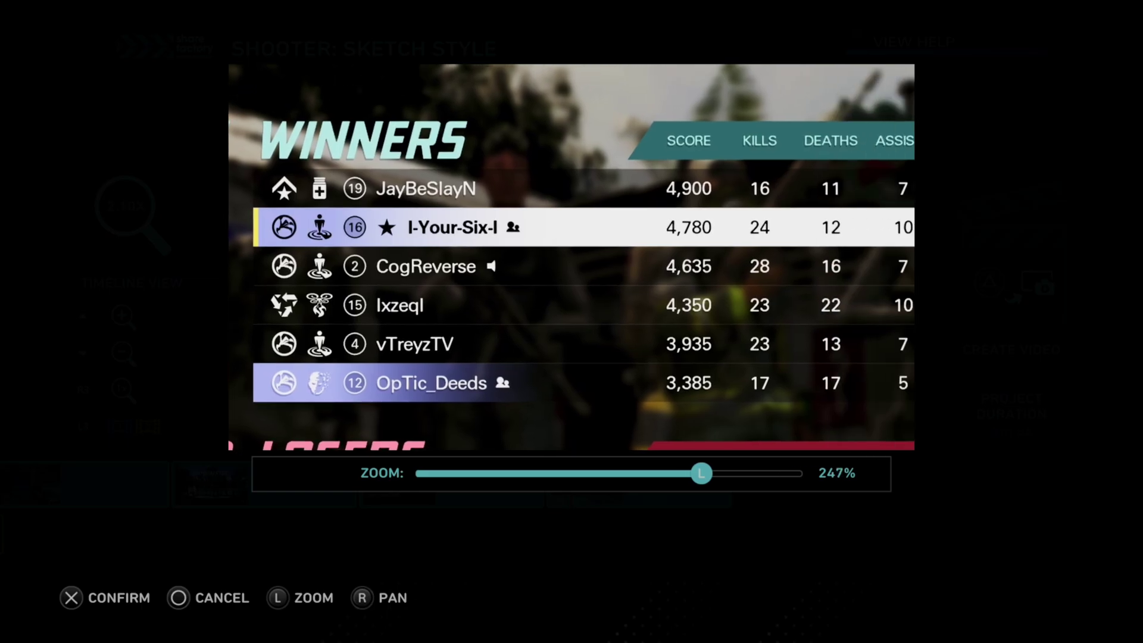
scroll(571, 257, right, 3)
key(Right)
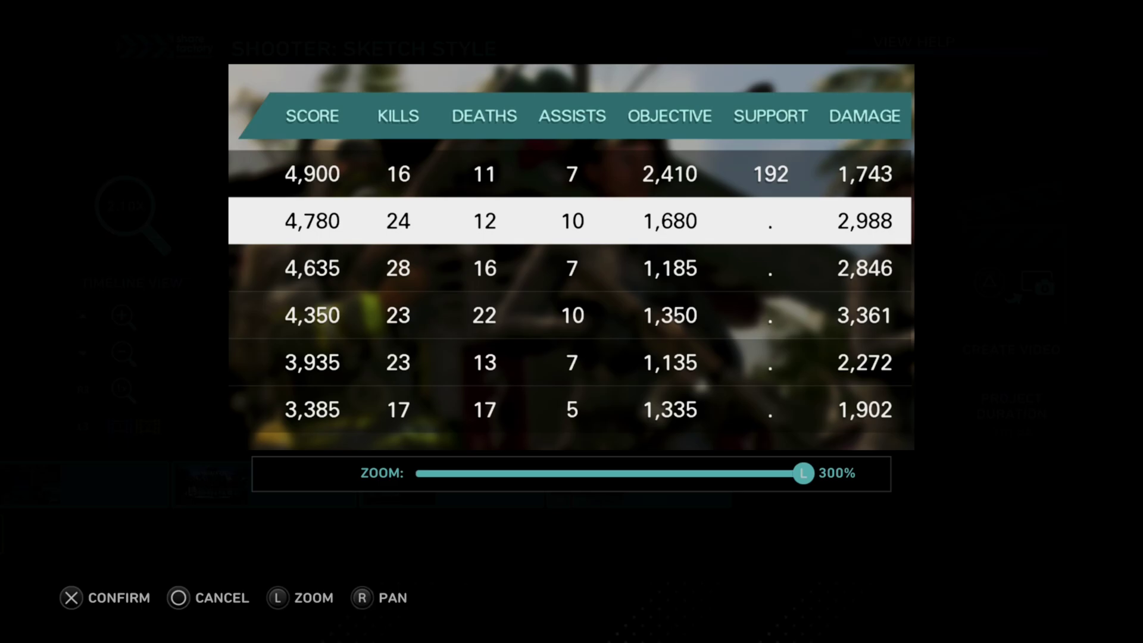
key(Return)
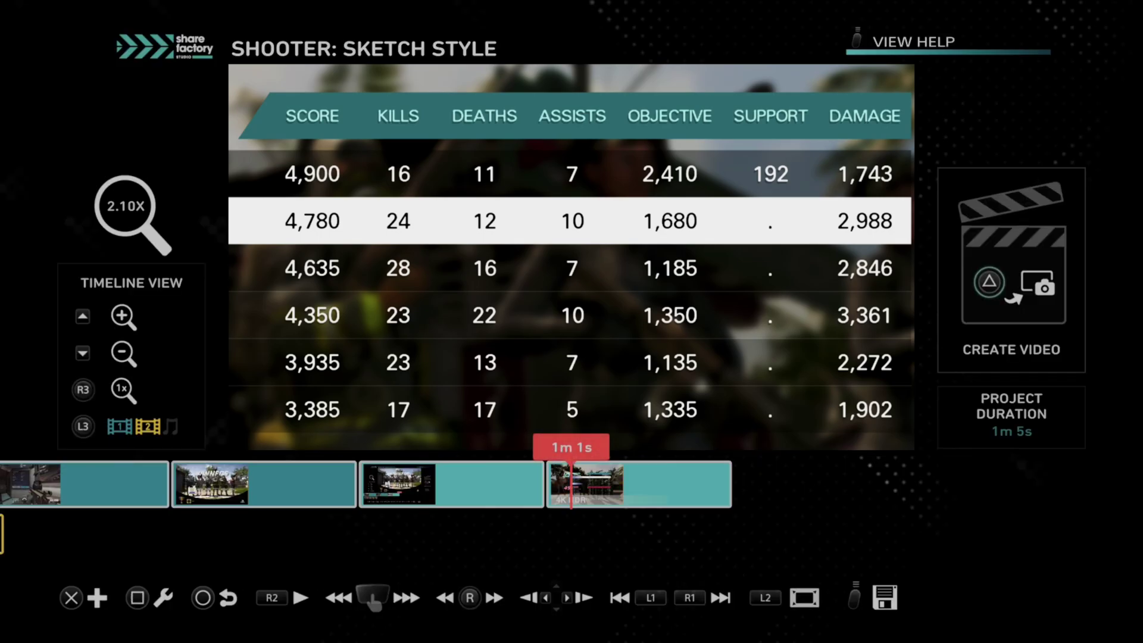
Stop the console screen recording and return to the project timeline.
key(Print)
key(Return)
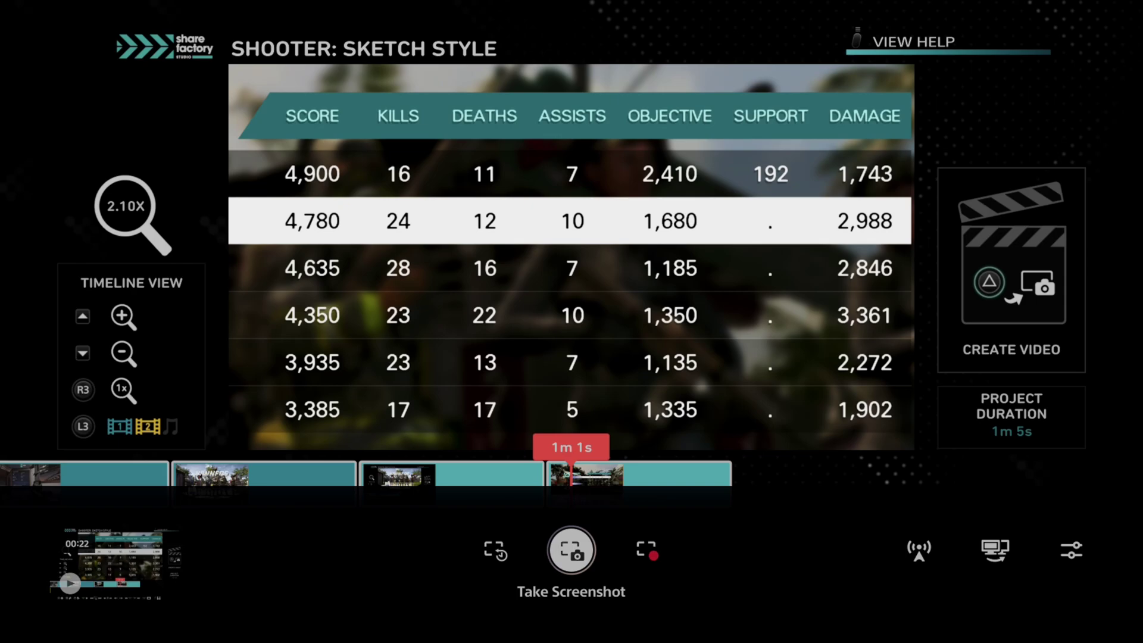
key(Escape)
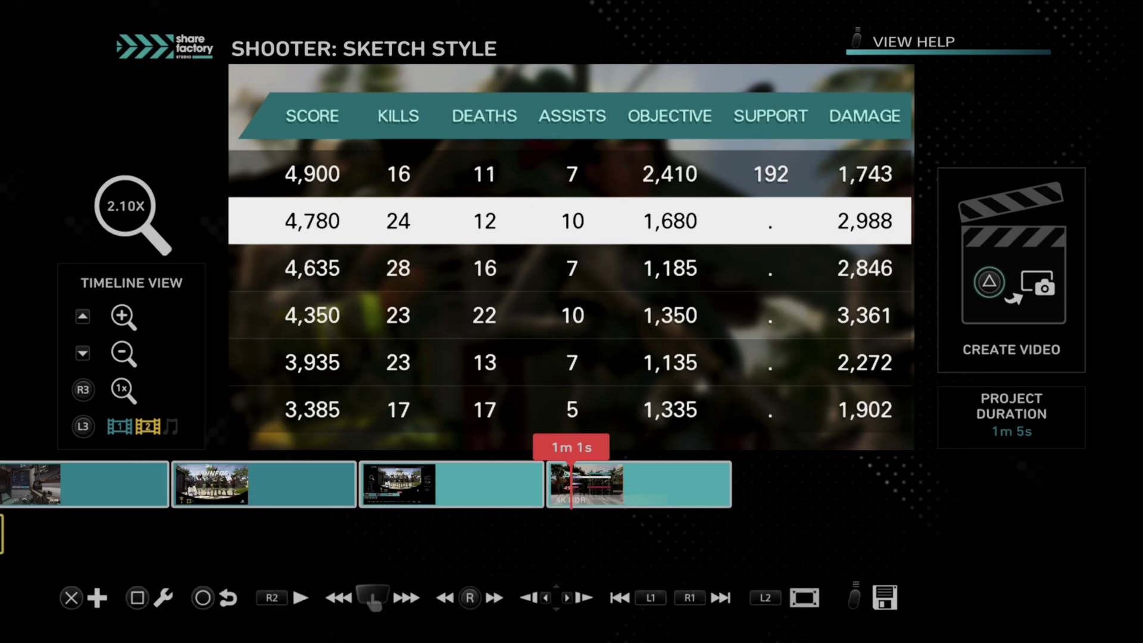
Add the new 22-second Share Factory Studio recording as a clip at the end of the timeline.
key(Right)
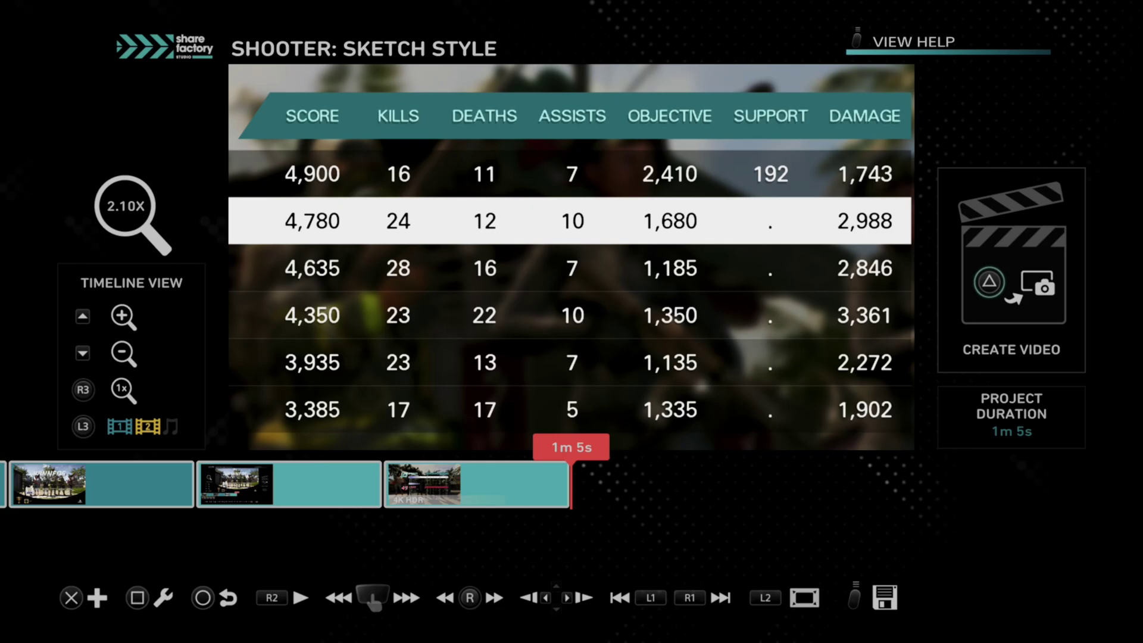
key(Return)
key(Left)
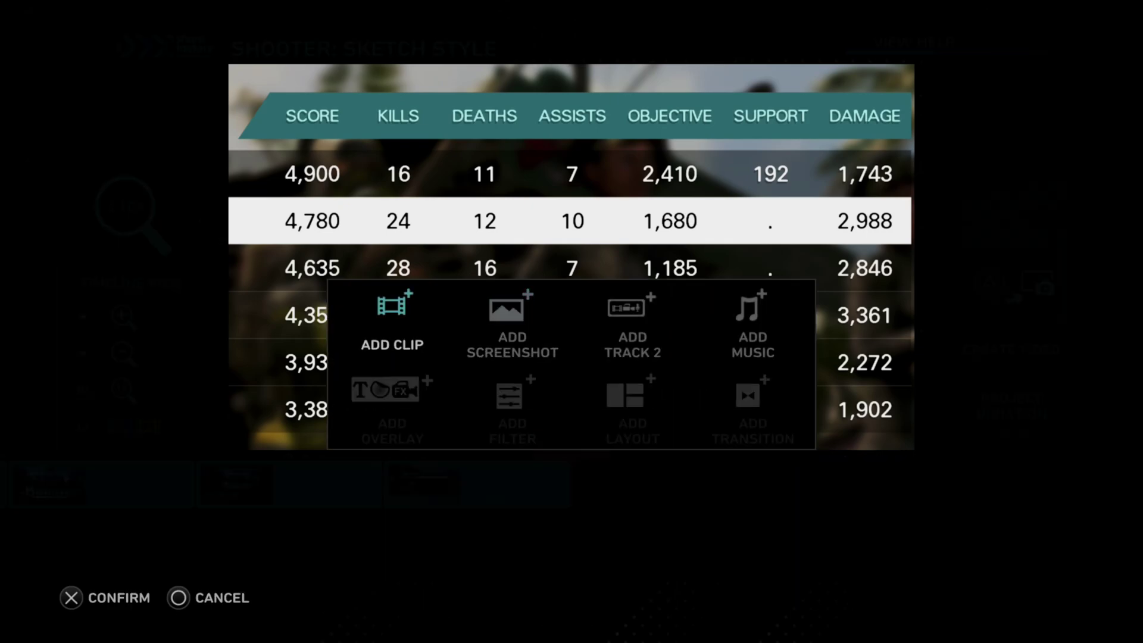
key(Return)
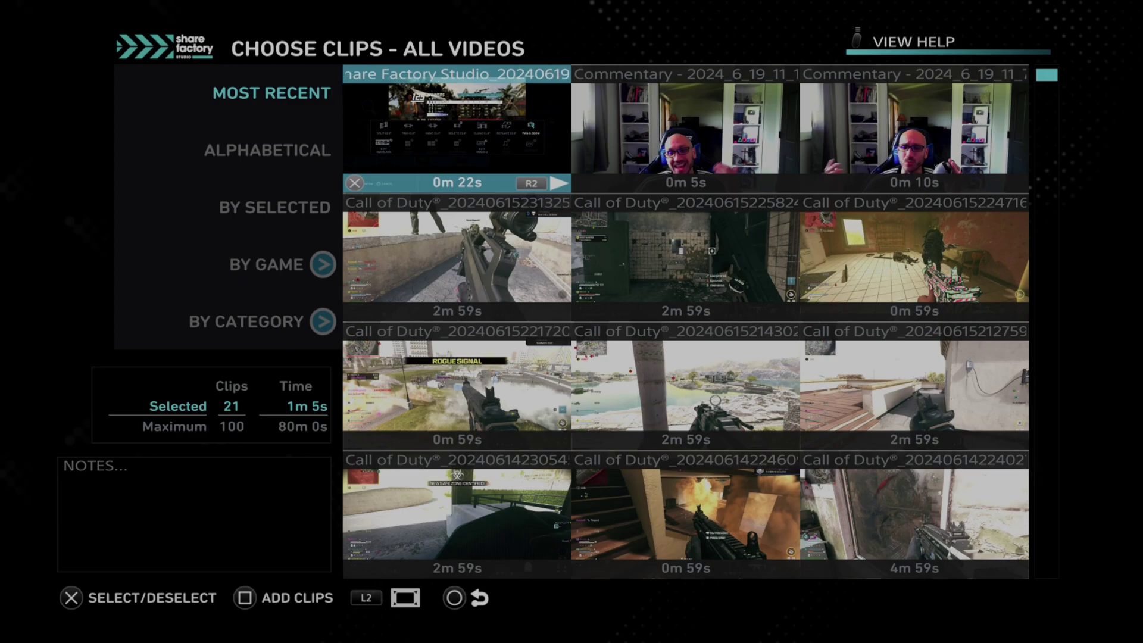
key(Return)
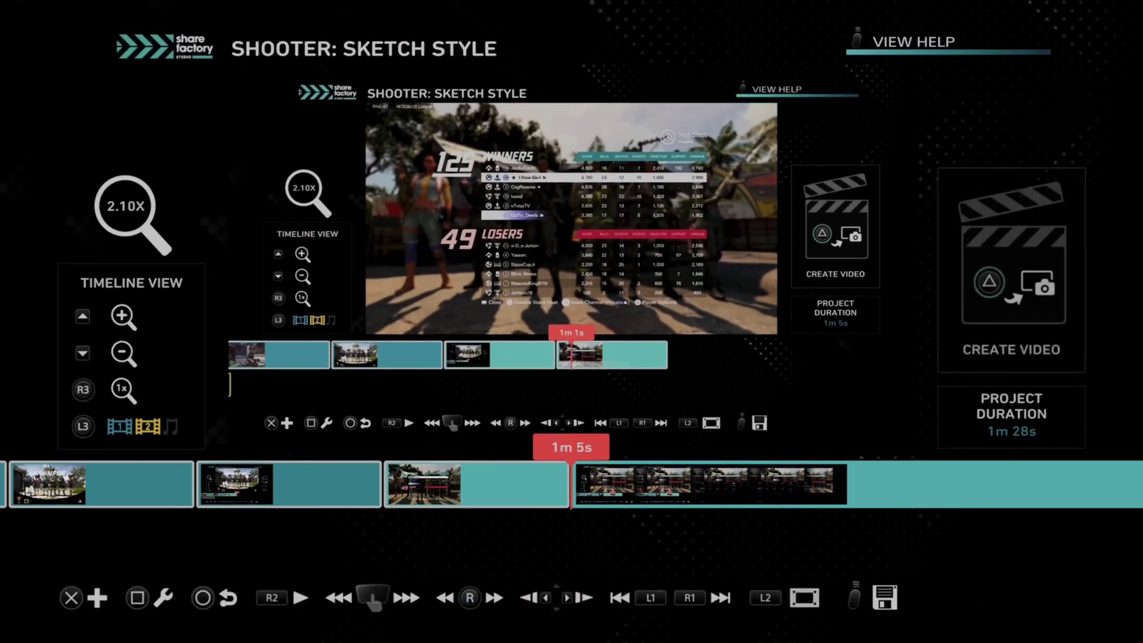
key(Right)
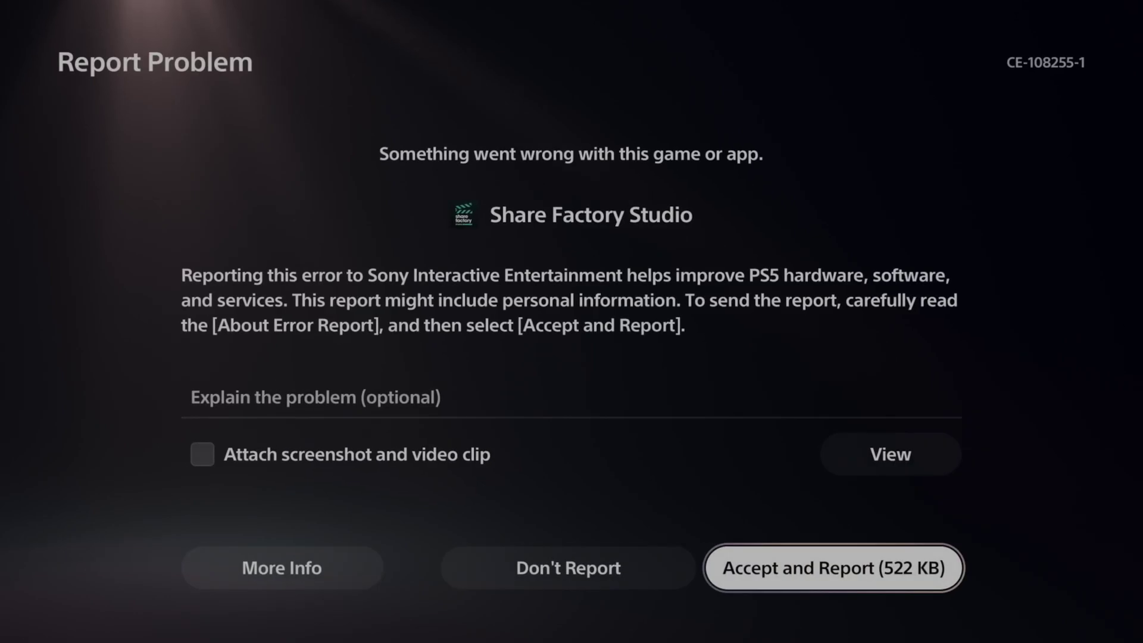
Dismiss the error report, return to Share Factory Studio and reopen the last video project.
key(Return)
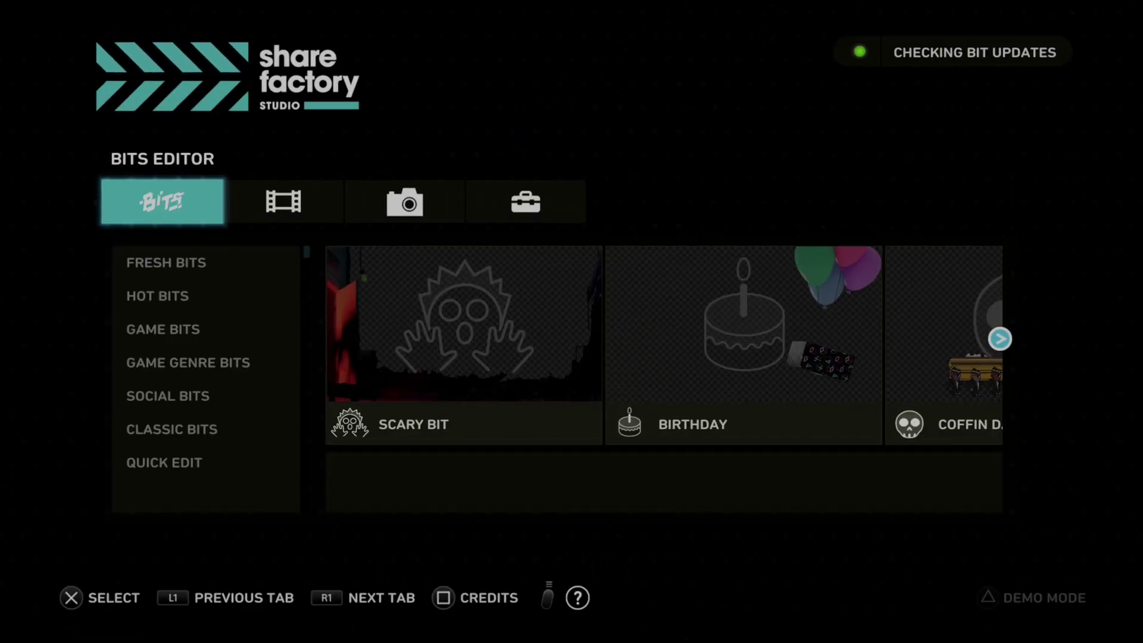
key(Right)
key(Left)
key(Right)
key(Down)
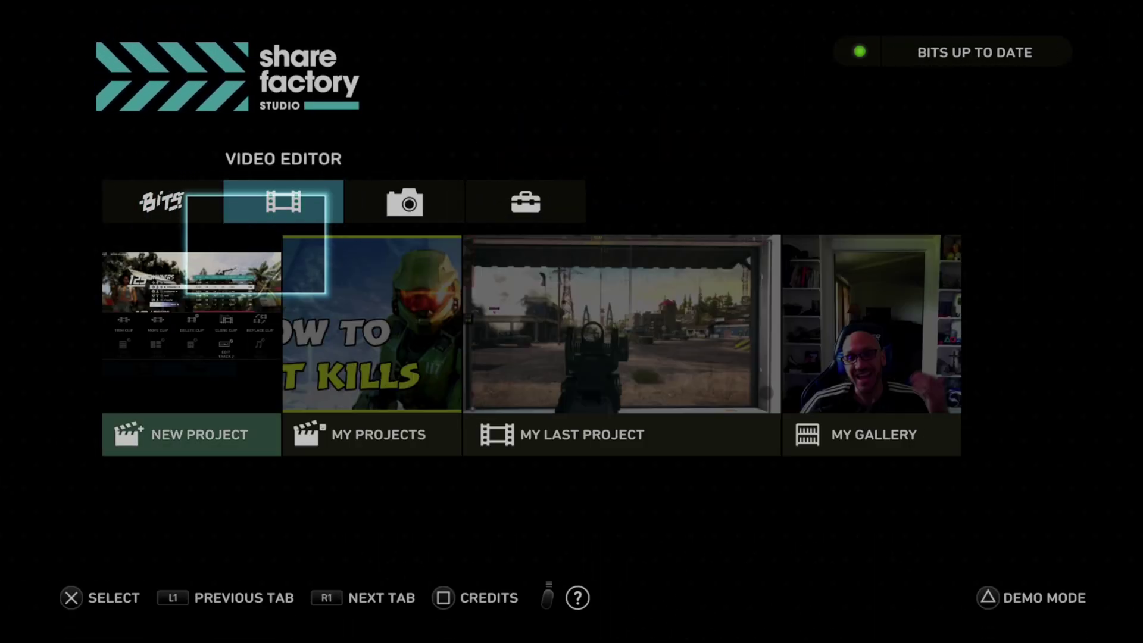
key(Right)
key(Right)
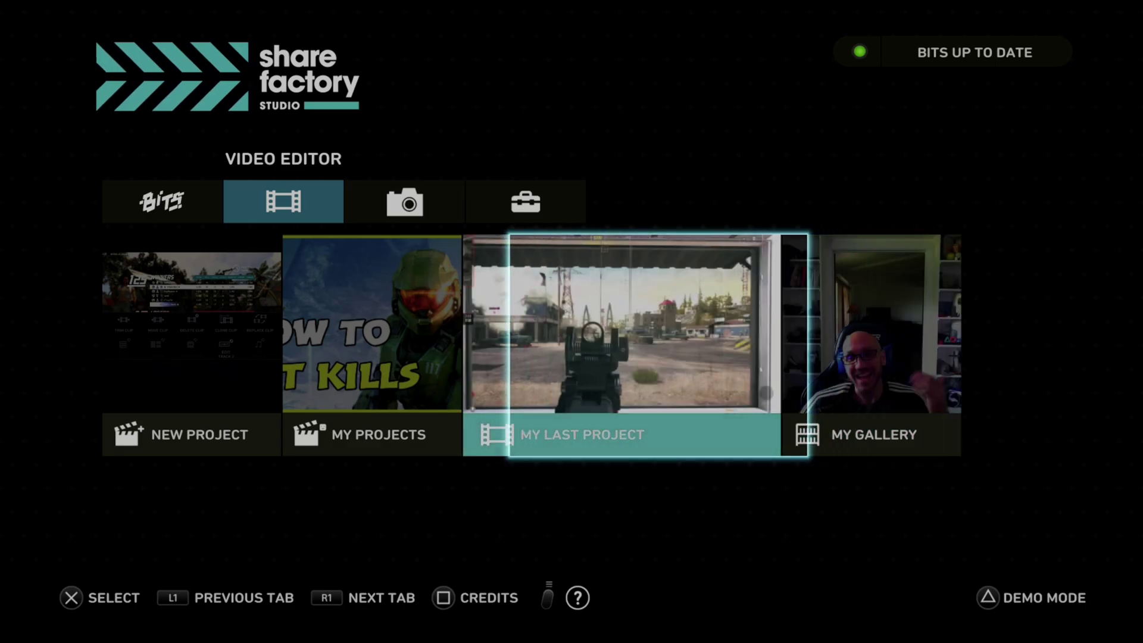
key(Return)
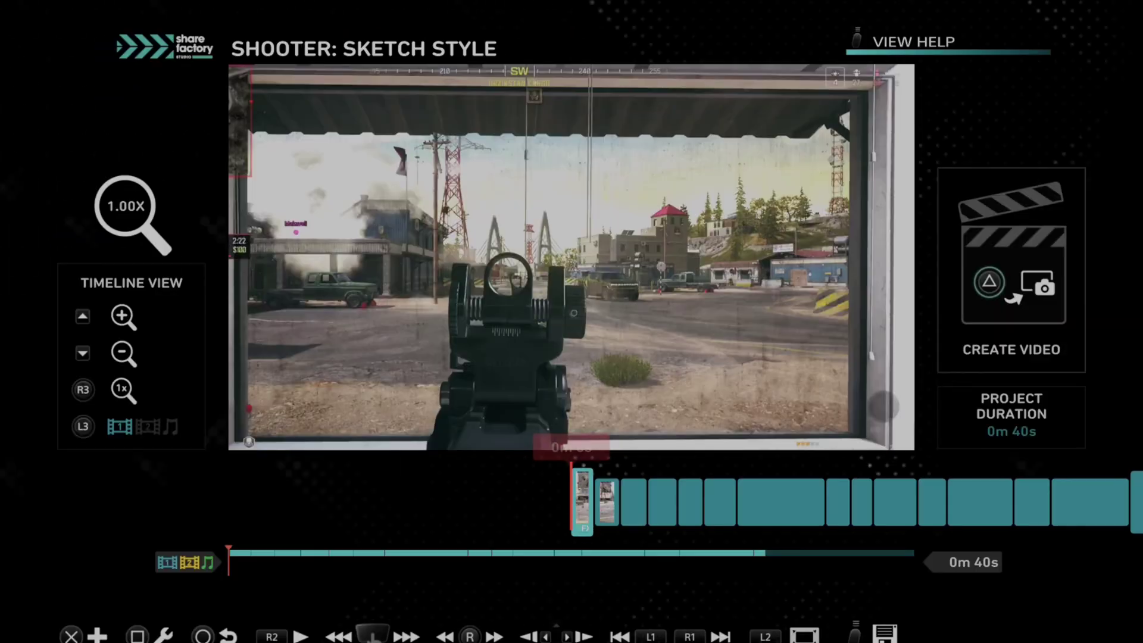
Go to the end of the reopened project's timeline and add the 22-second Share Factory Studio recording from the most recent videos.
key(Right)
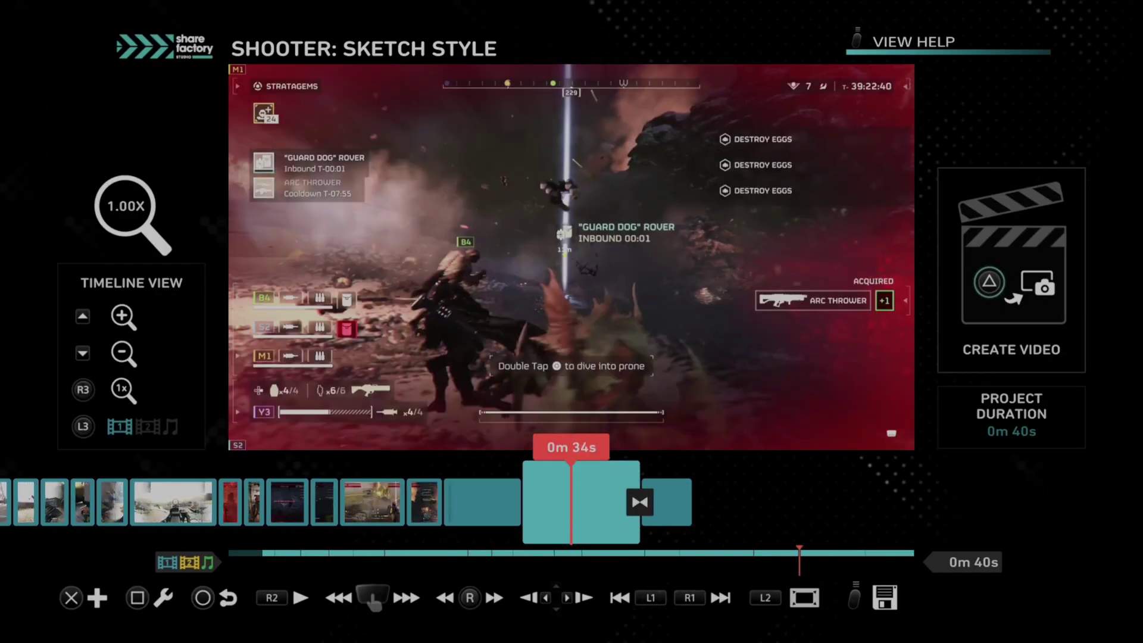
key(Right)
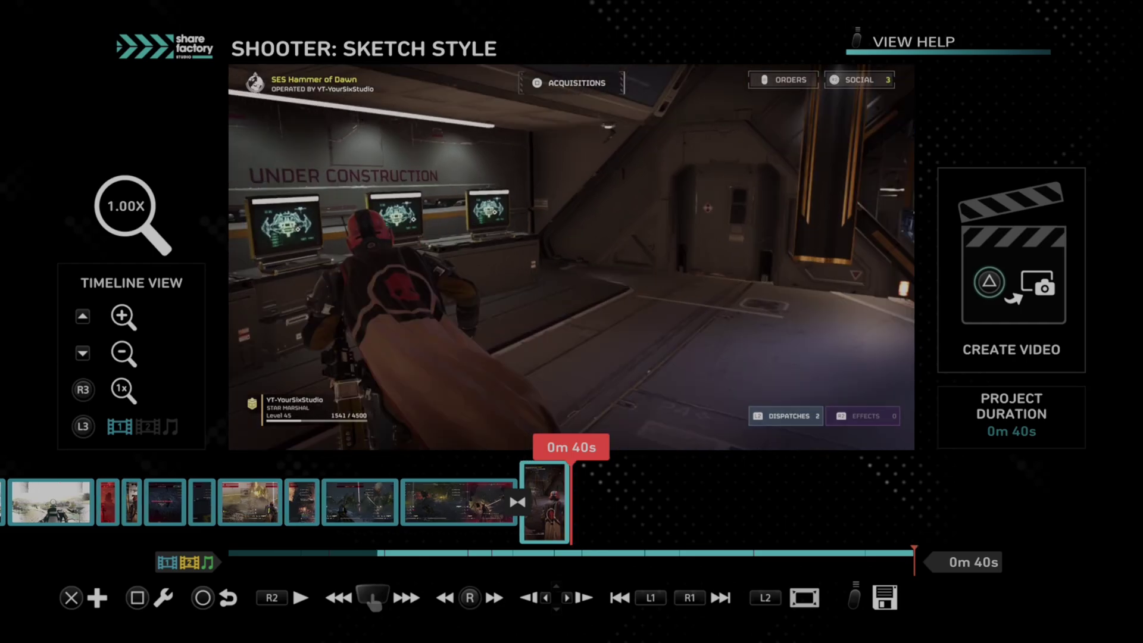
key(Return)
key(Return)
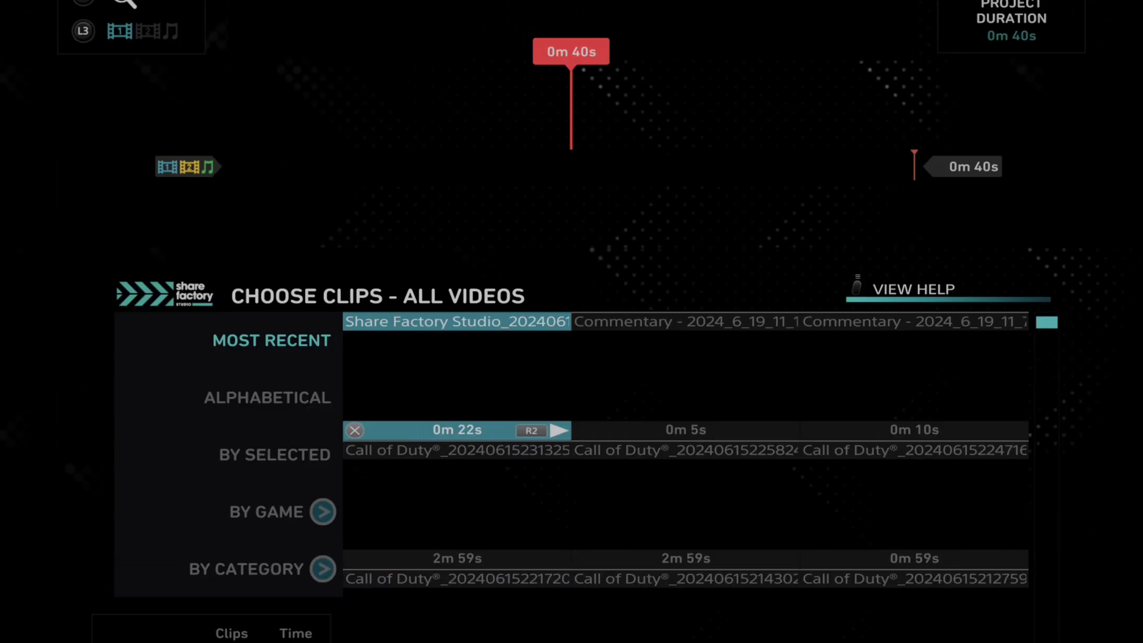
key(Up)
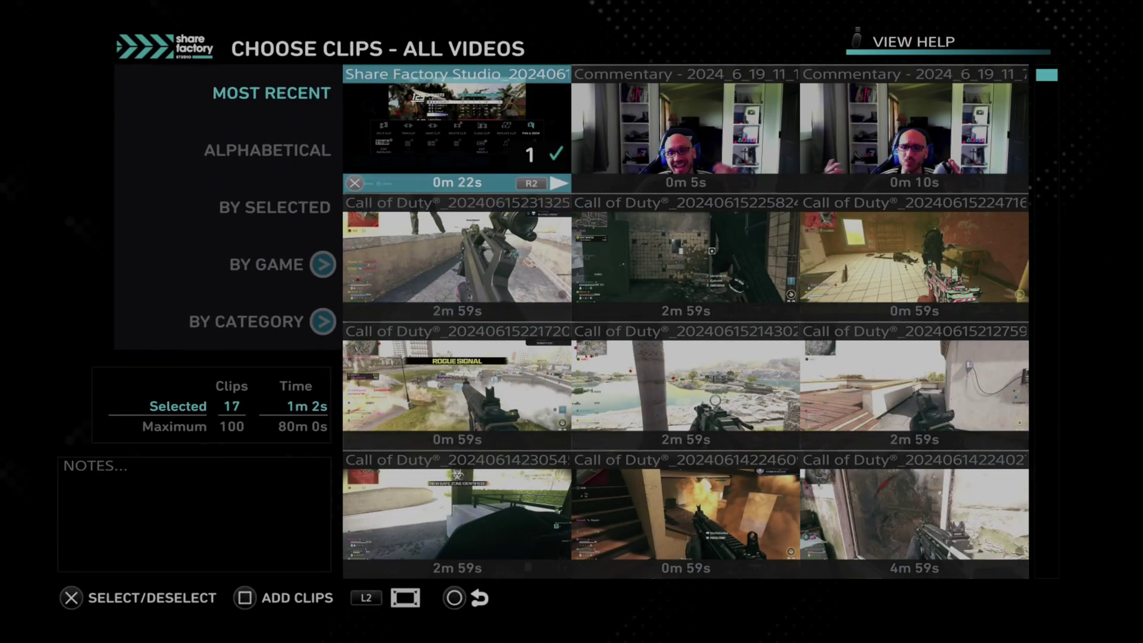
key(Return)
Apply Pan & Zoom to the new recording clip with 200% zoom, panned so the winners and losers scoreboard fills the frame.
key(Right)
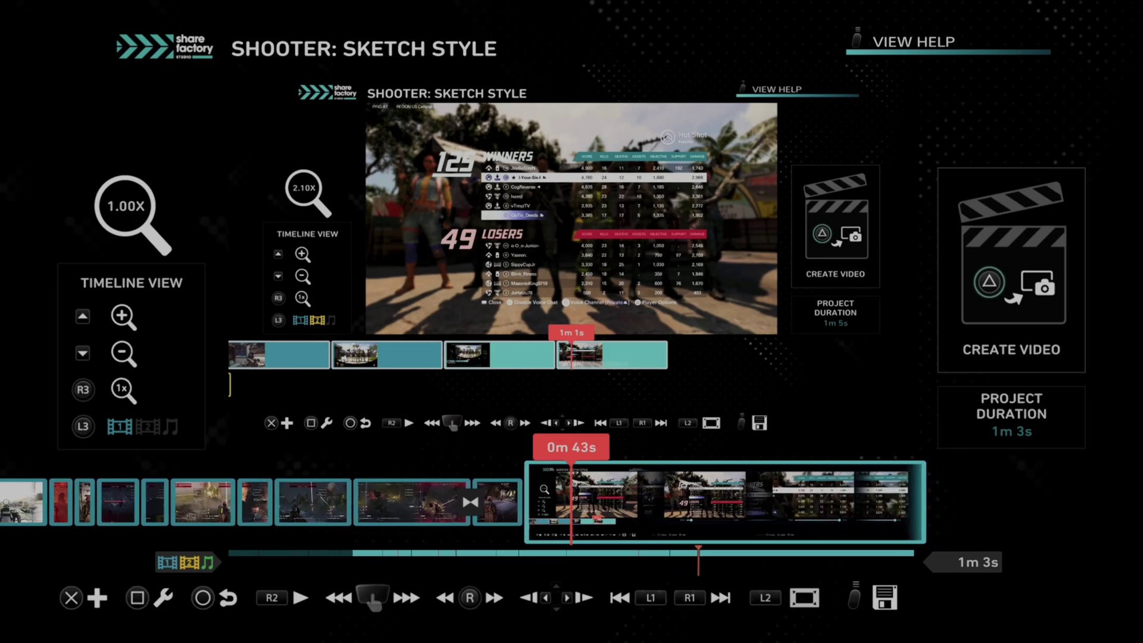
key(Return)
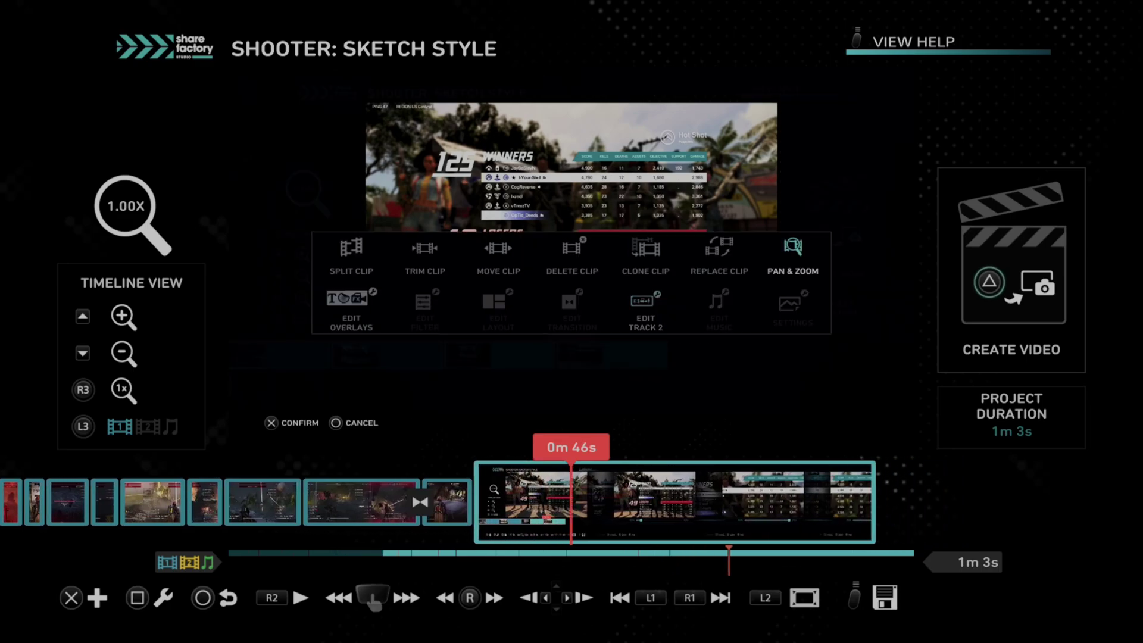
key(Right)
key(Right)
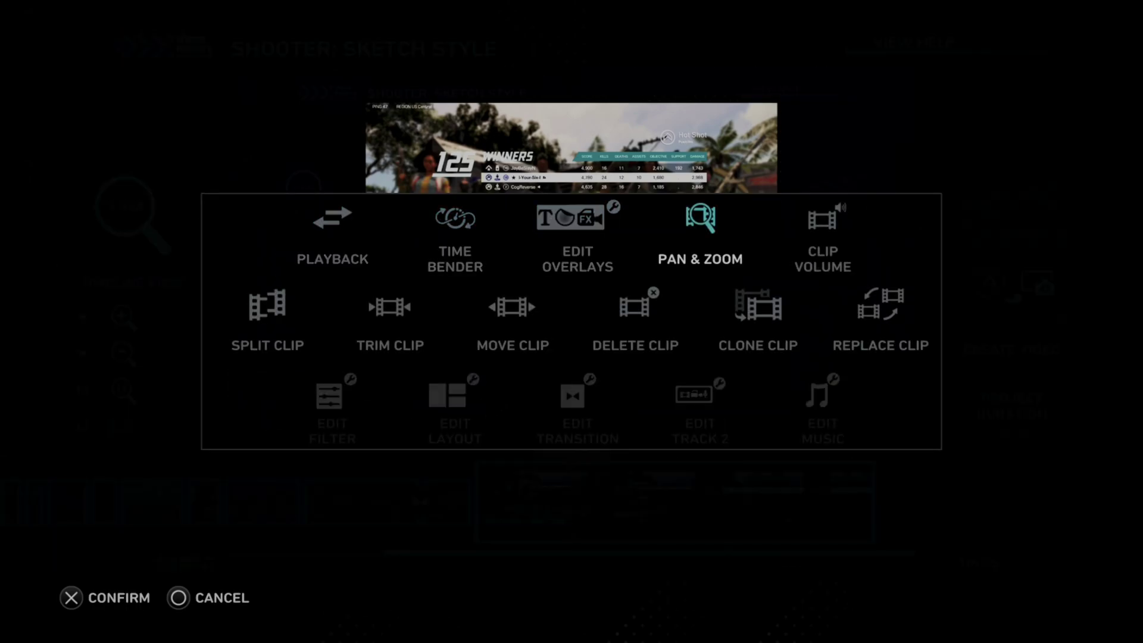
key(Return)
key(Right)
key(Right)
key(Right)
key(Right)
key(Right)
key(Right)
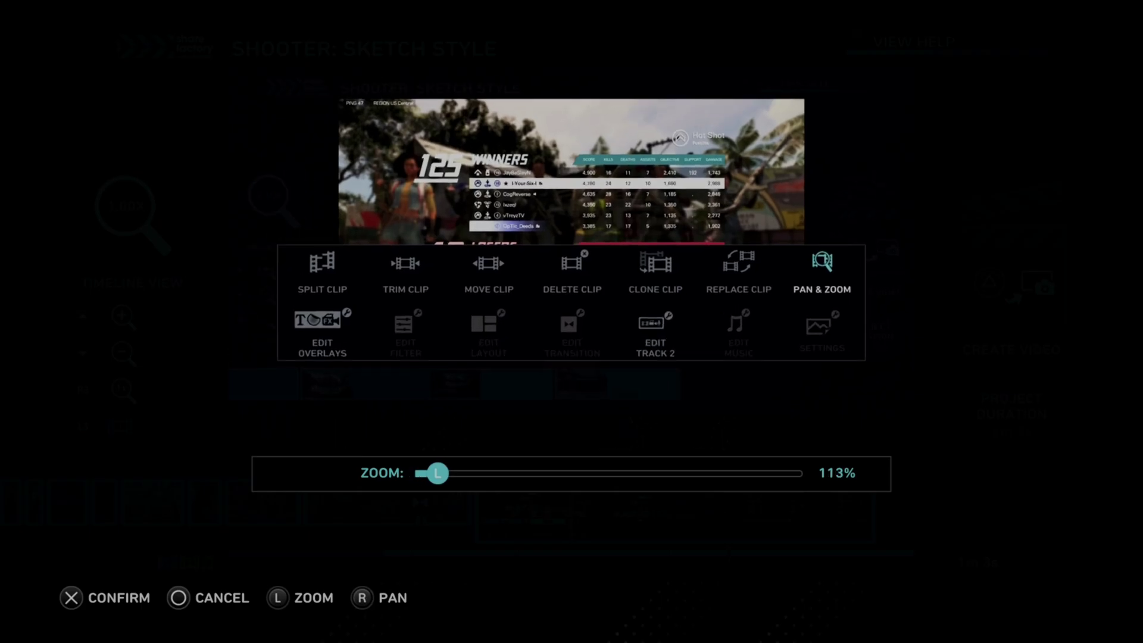
key(Right)
key(Right)
key(Right)
key(Right)
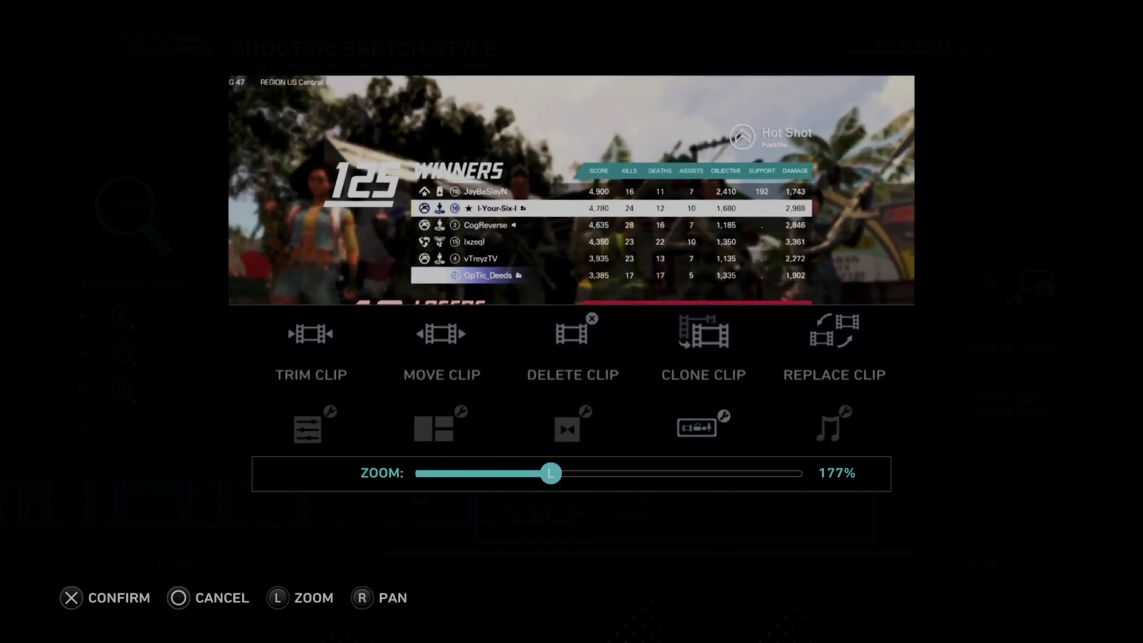
key(Right)
key(Right)
key(Right)
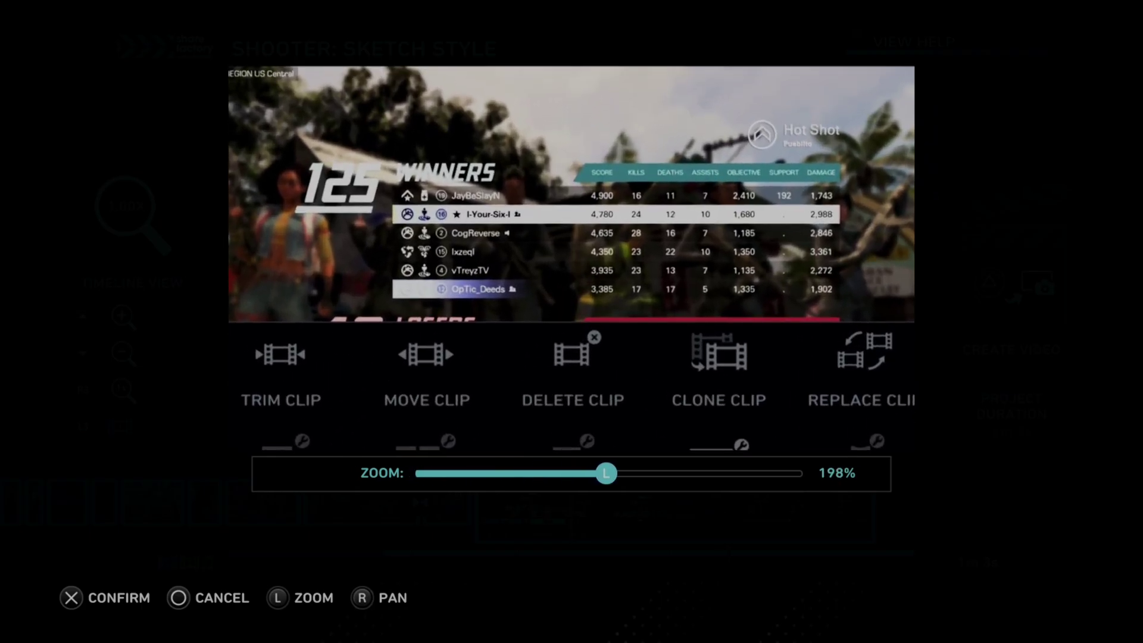
key(Down)
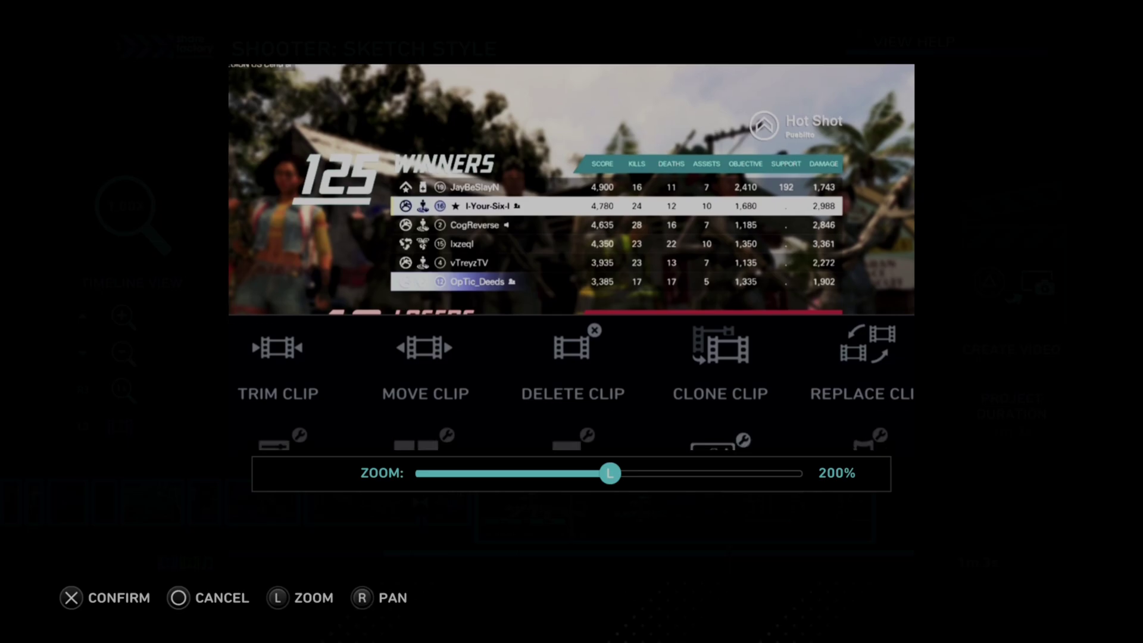
key(Return)
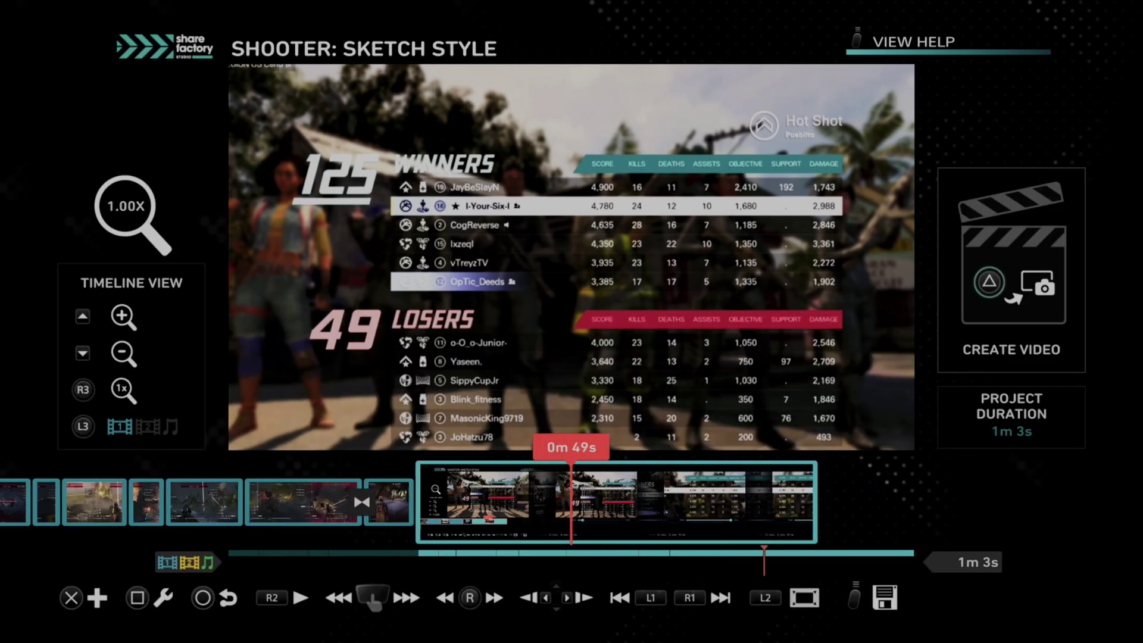
Split the recording clip at 0m 48s, where the scoreboard fills the frame without menus, and delete the part before the split.
key(Left)
key(Left)
key(Left)
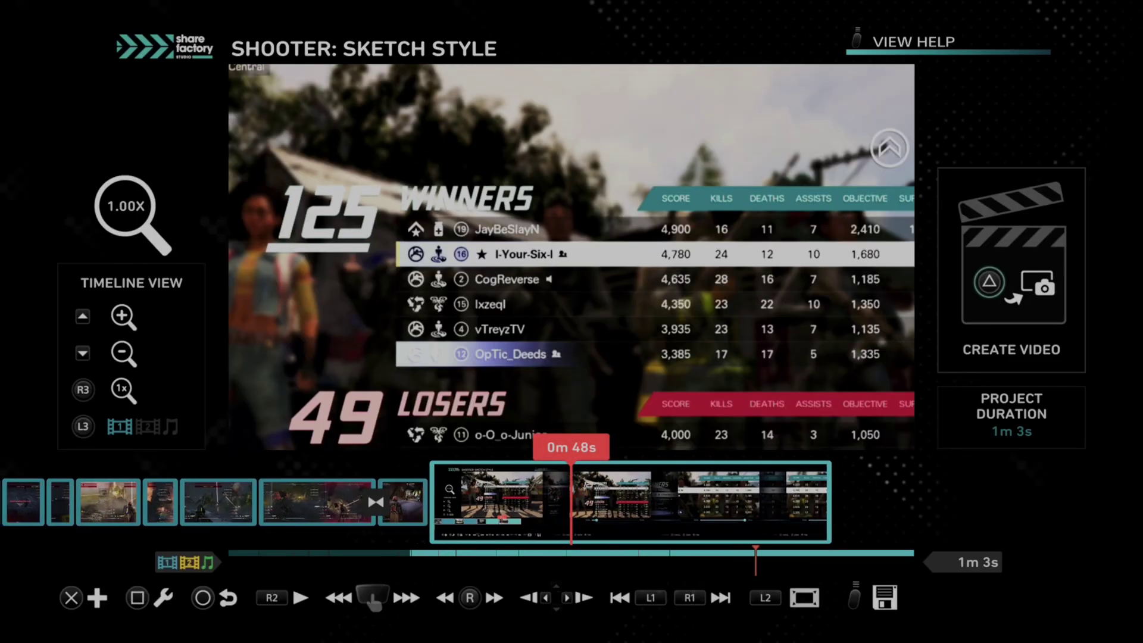
key(Square)
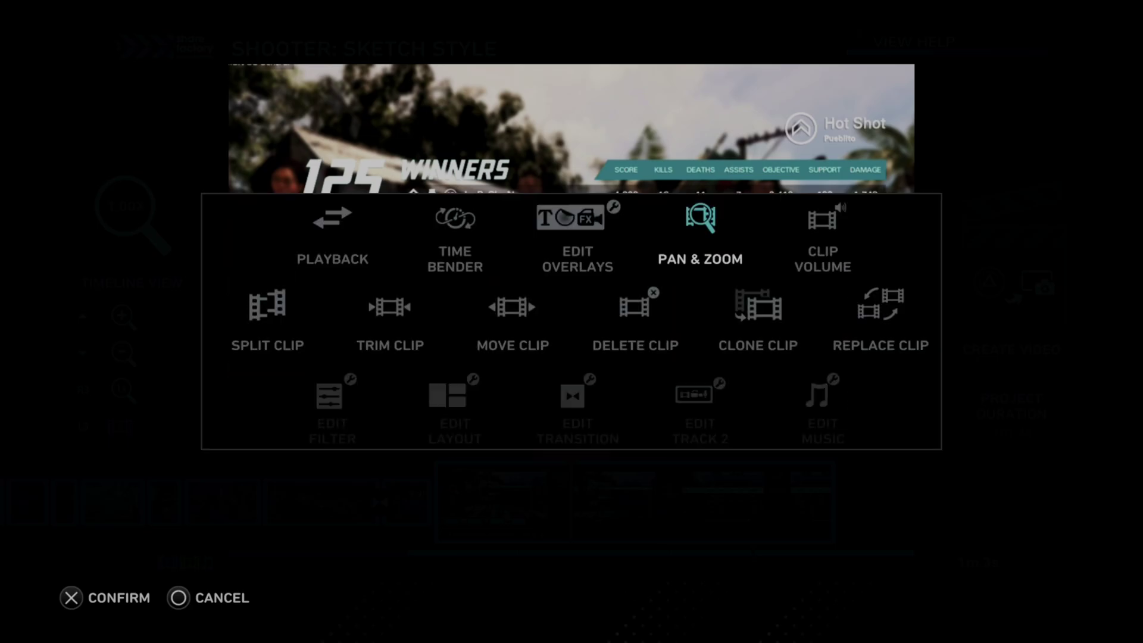
key(Down)
key(Left)
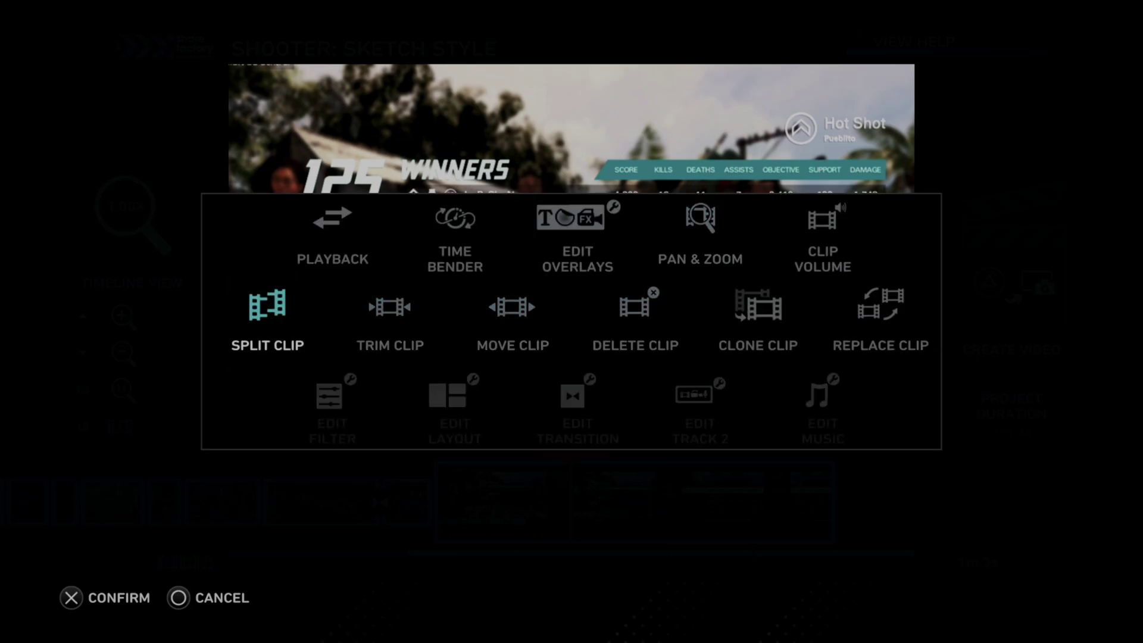
key(Return)
key(Return)
key(Left)
key(Return)
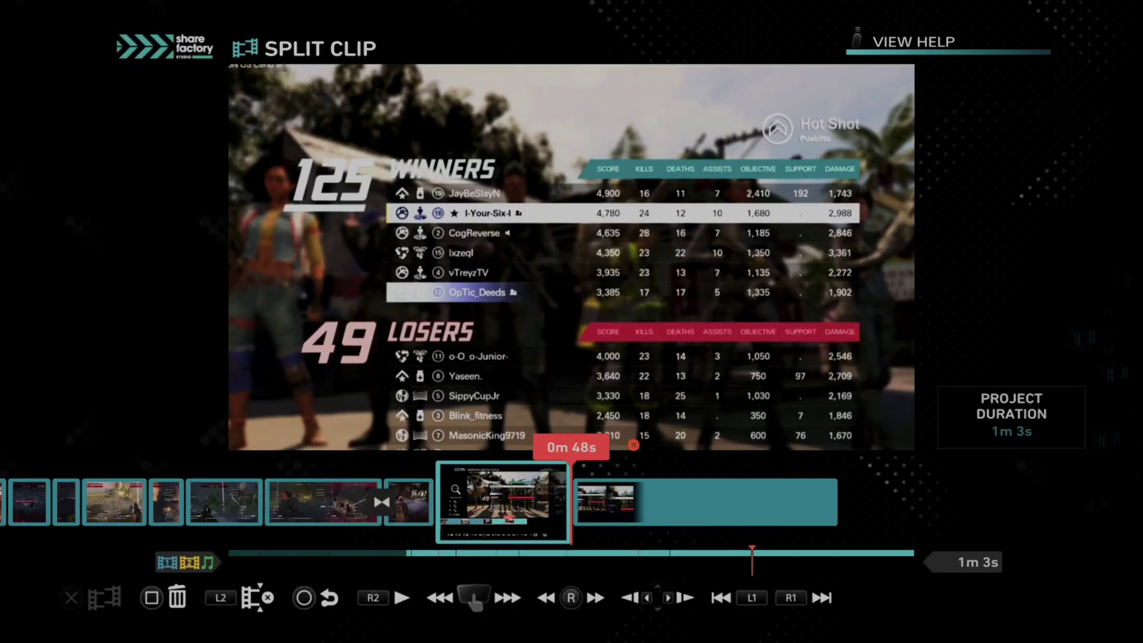
key(Delete)
key(Return)
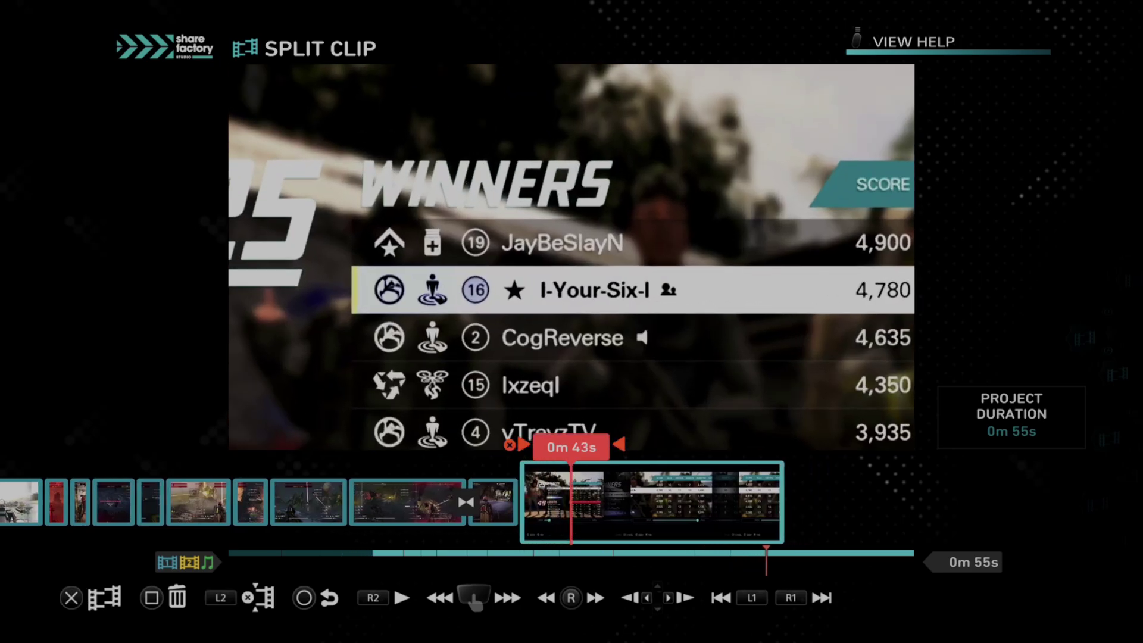
Split the remaining recording clip at 0m 48s, on the enlarged score columns, delete the part after it and return to the project timeline.
key(Right)
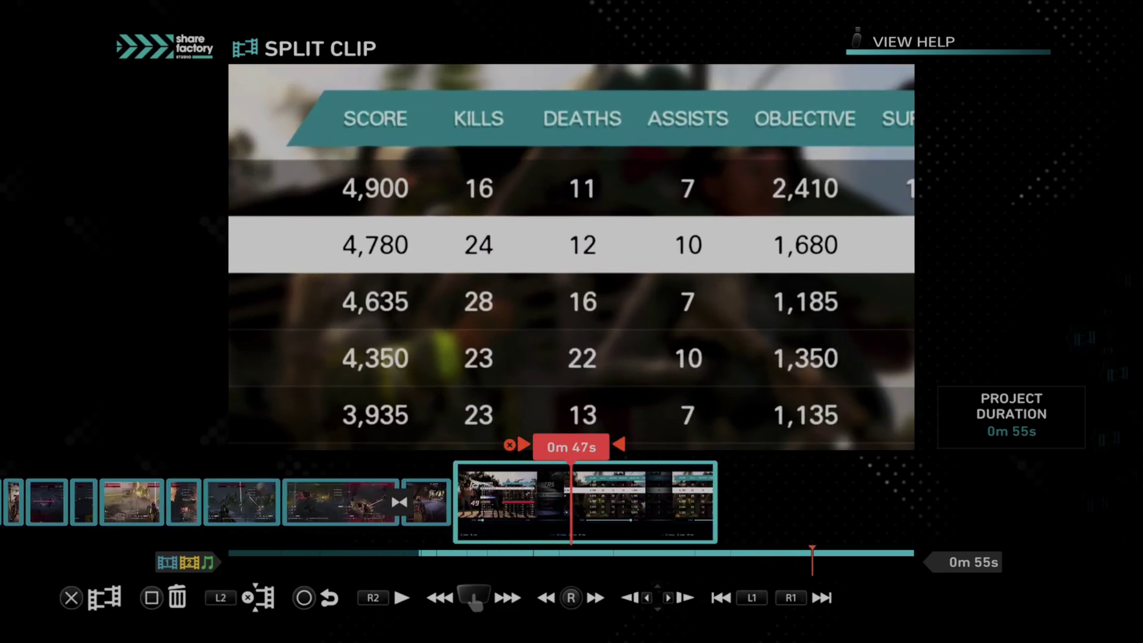
key(Right)
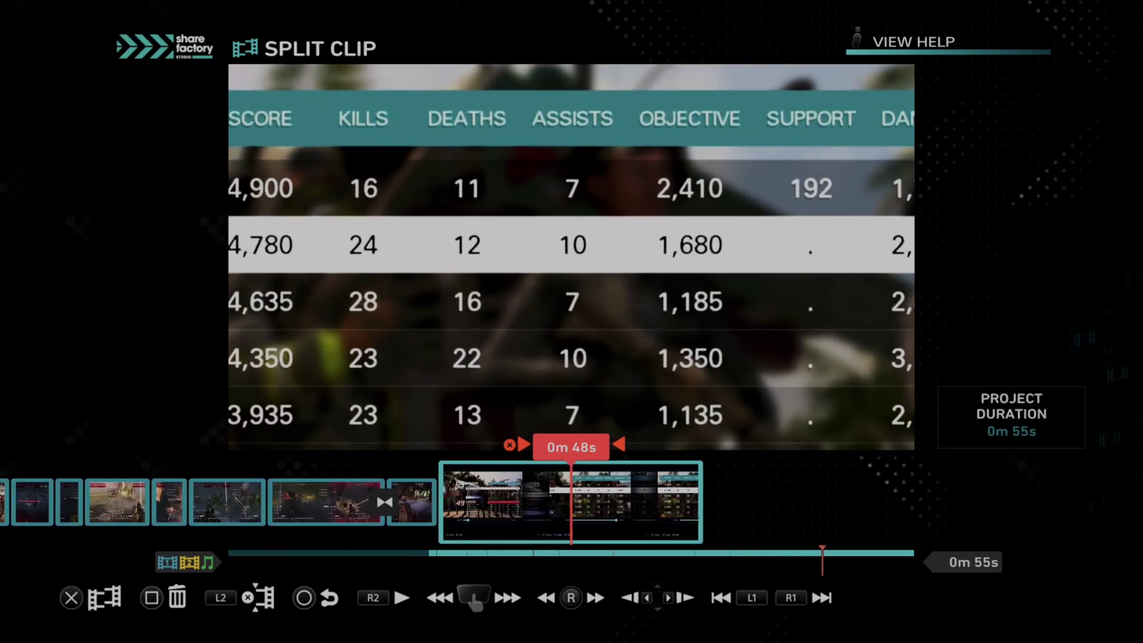
key(Return)
key(Return)
key(Delete)
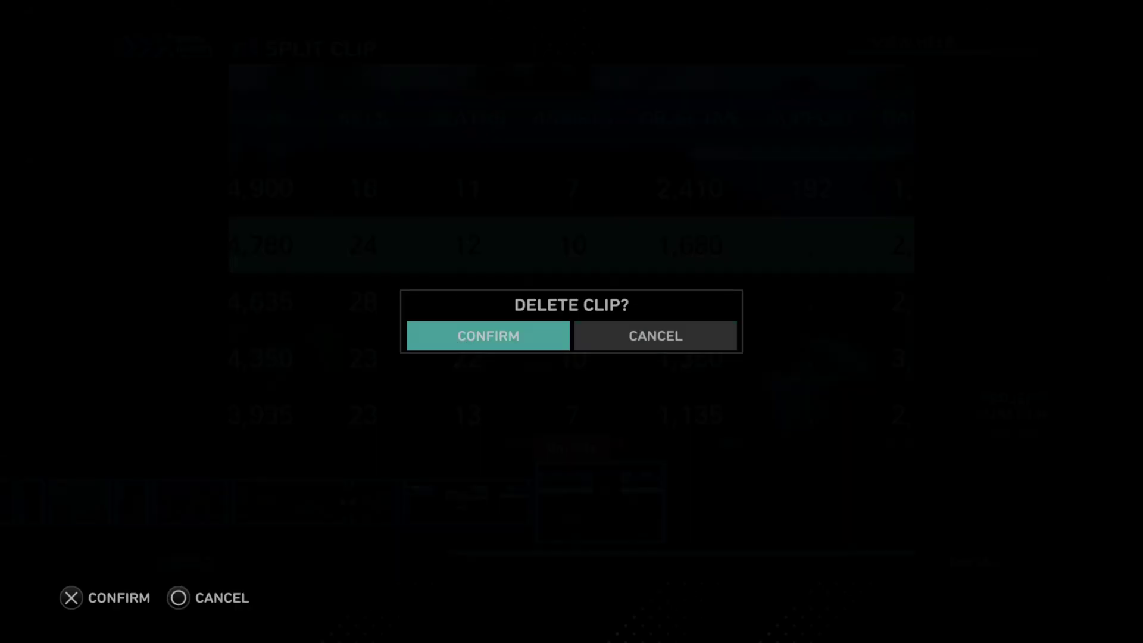
key(Return)
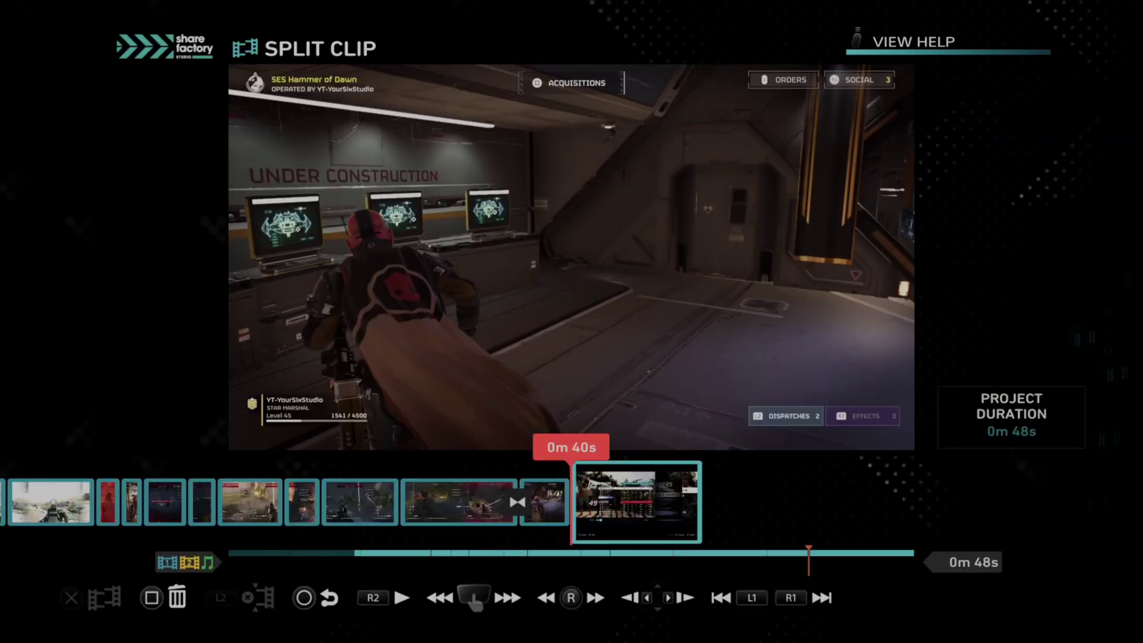
key(Escape)
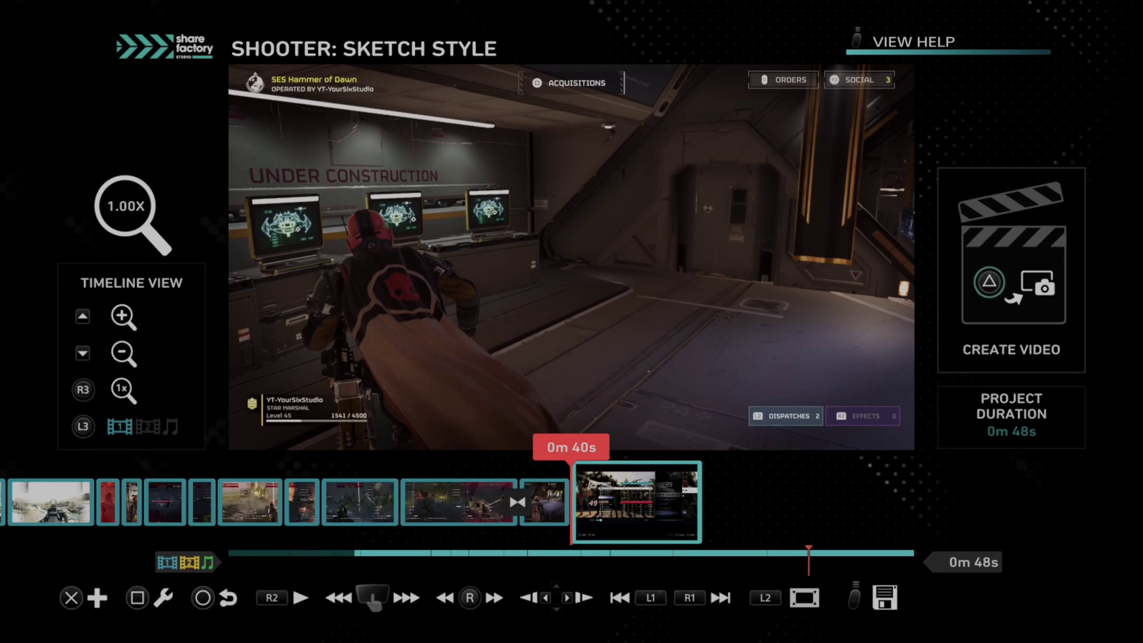
Play back the trimmed recording clip, return to its start at 0m 41s and view it full screen.
key(space)
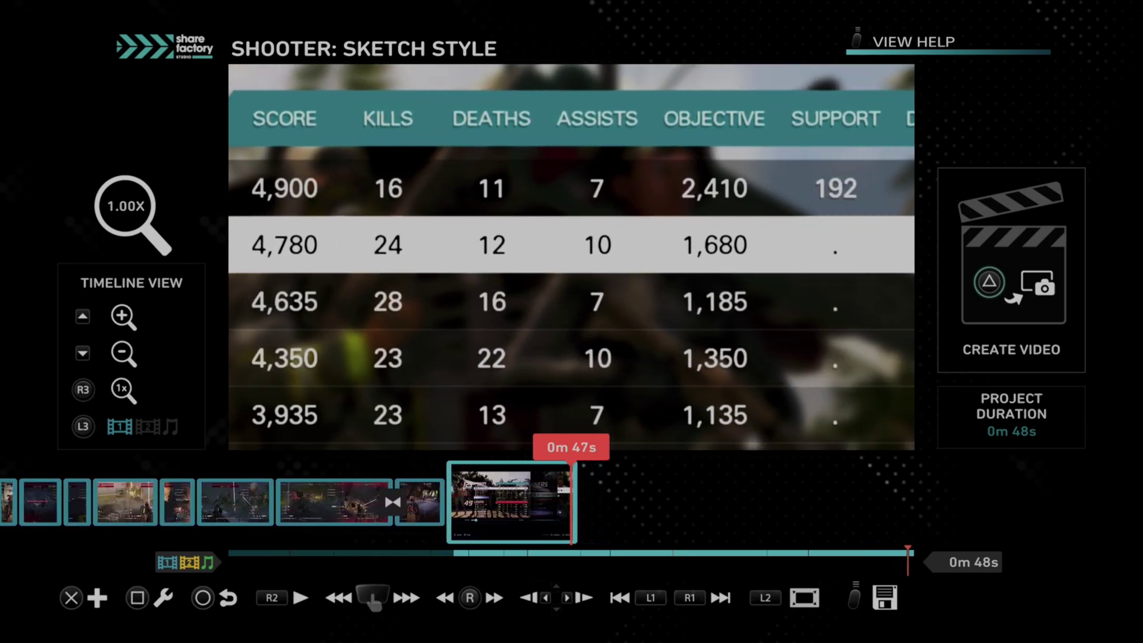
key(Left)
key(Right)
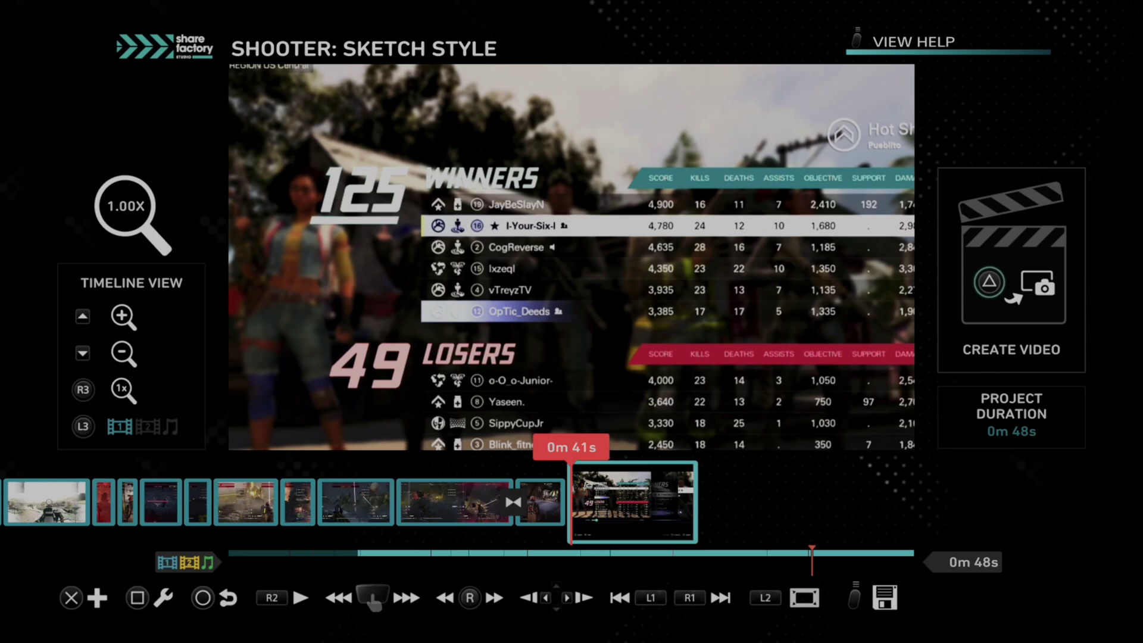
key(L2)
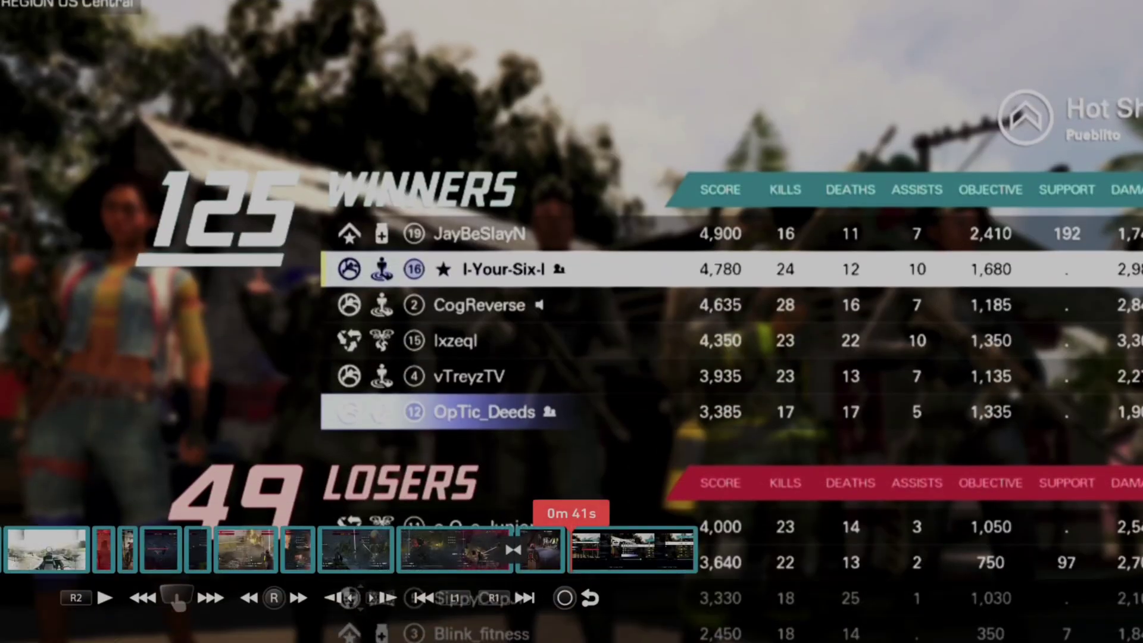